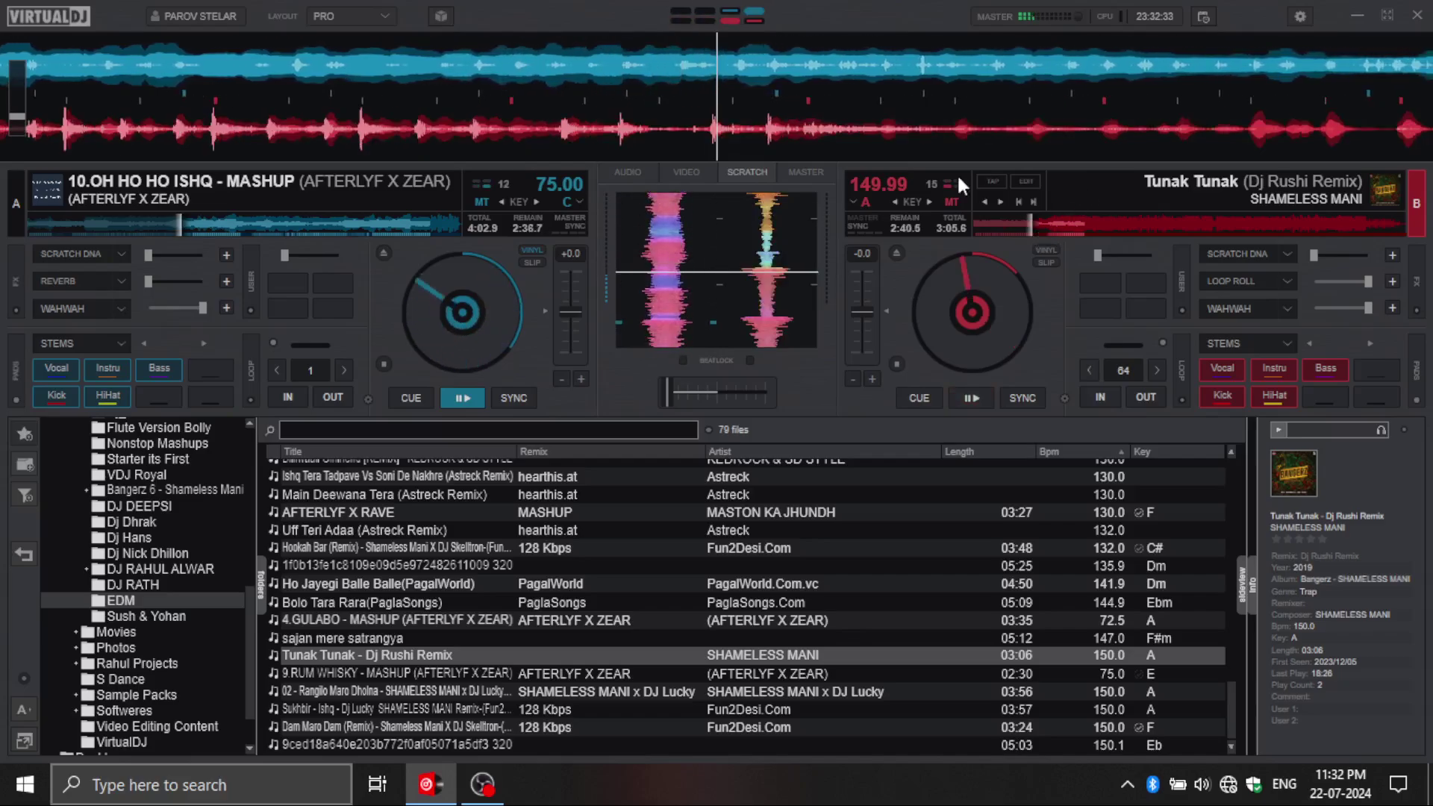
Step: Align the start point of Tunak Tunak (Dj Rushi Remix) on deck B and start its playback
drag(577, 141, 743, 161)
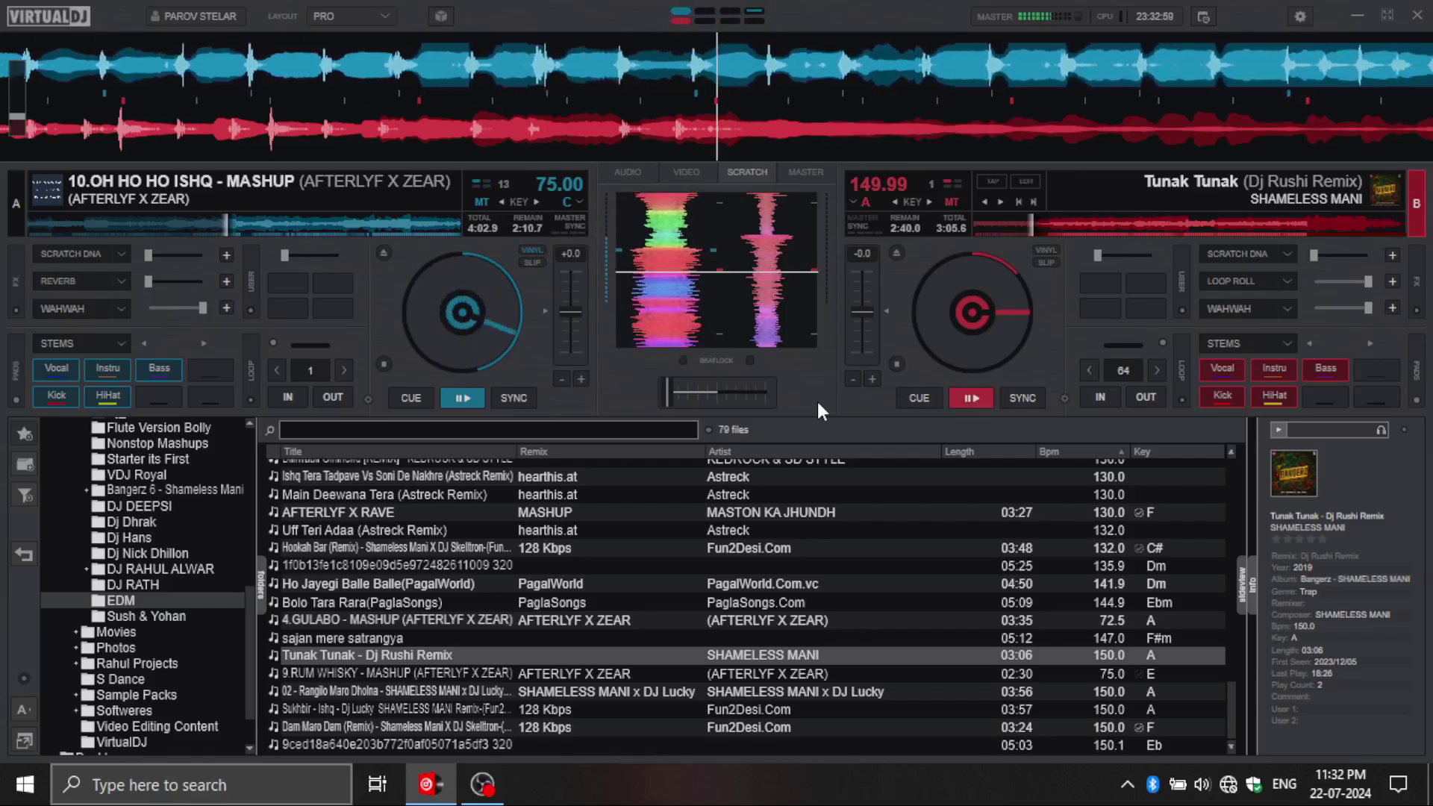
key(space)
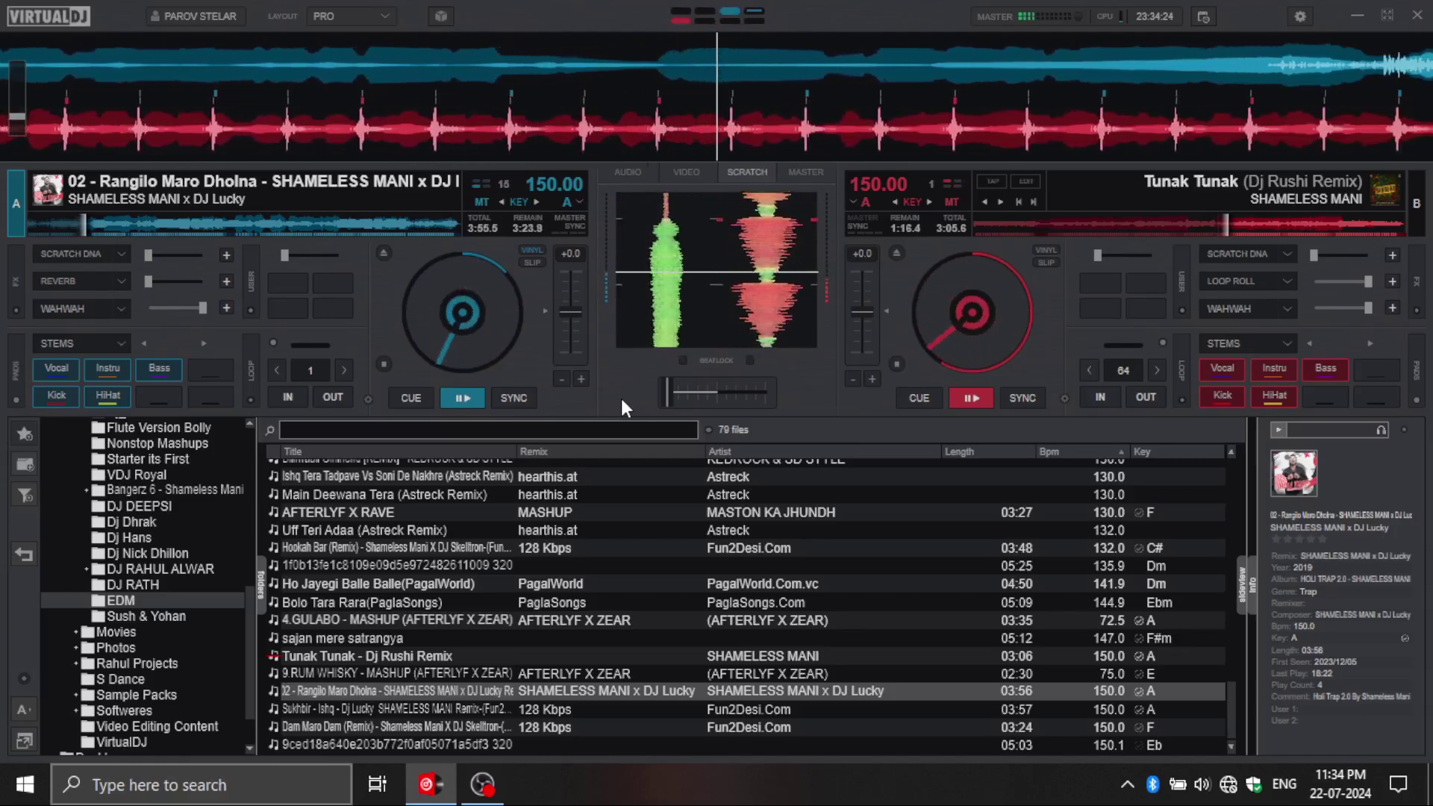
Step: Load Bolo Tara Rara from the EDM folder onto deck B and cue it at about 4:24 remaining
click(387, 585)
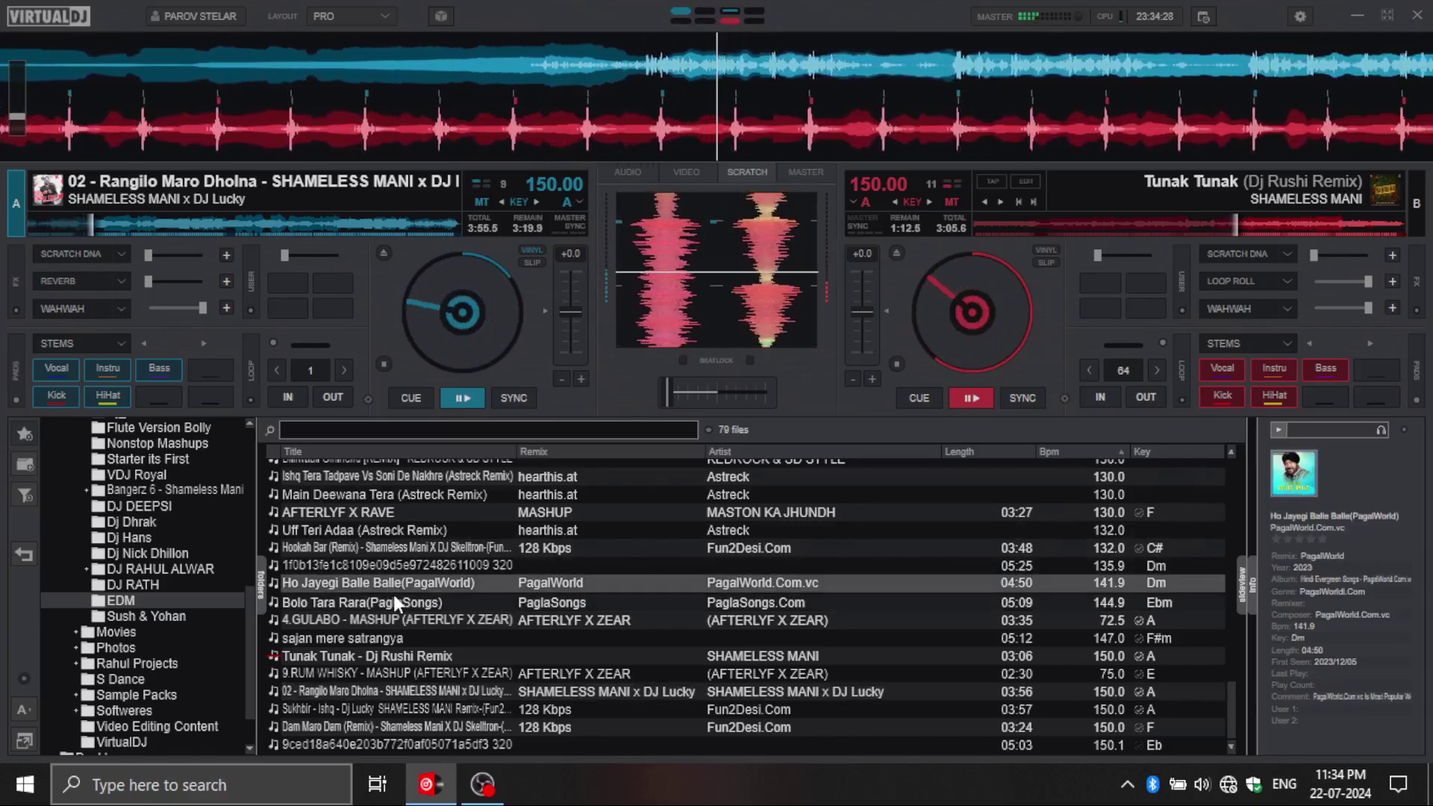
click(392, 594)
drag(392, 594, 971, 224)
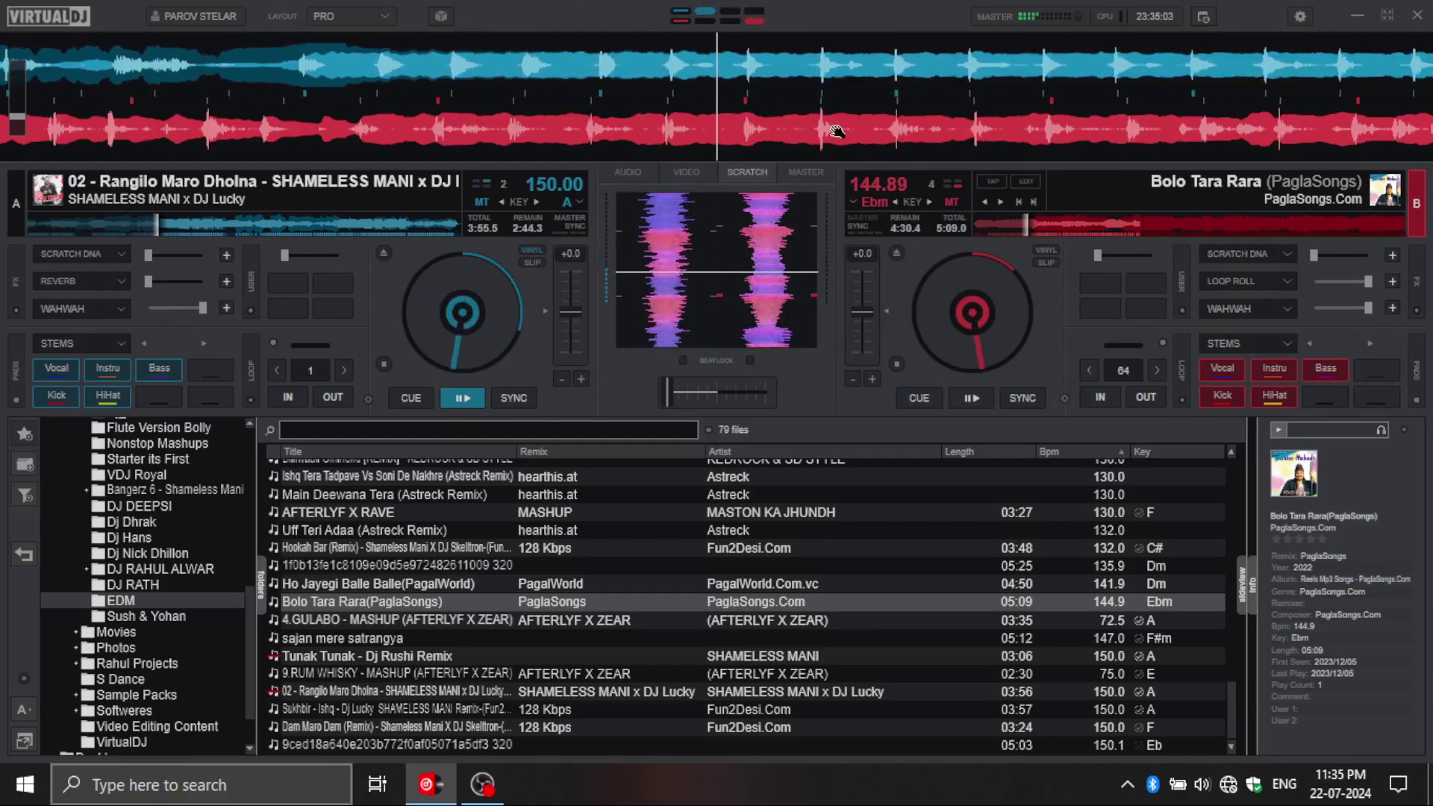
drag(881, 139, 747, 142)
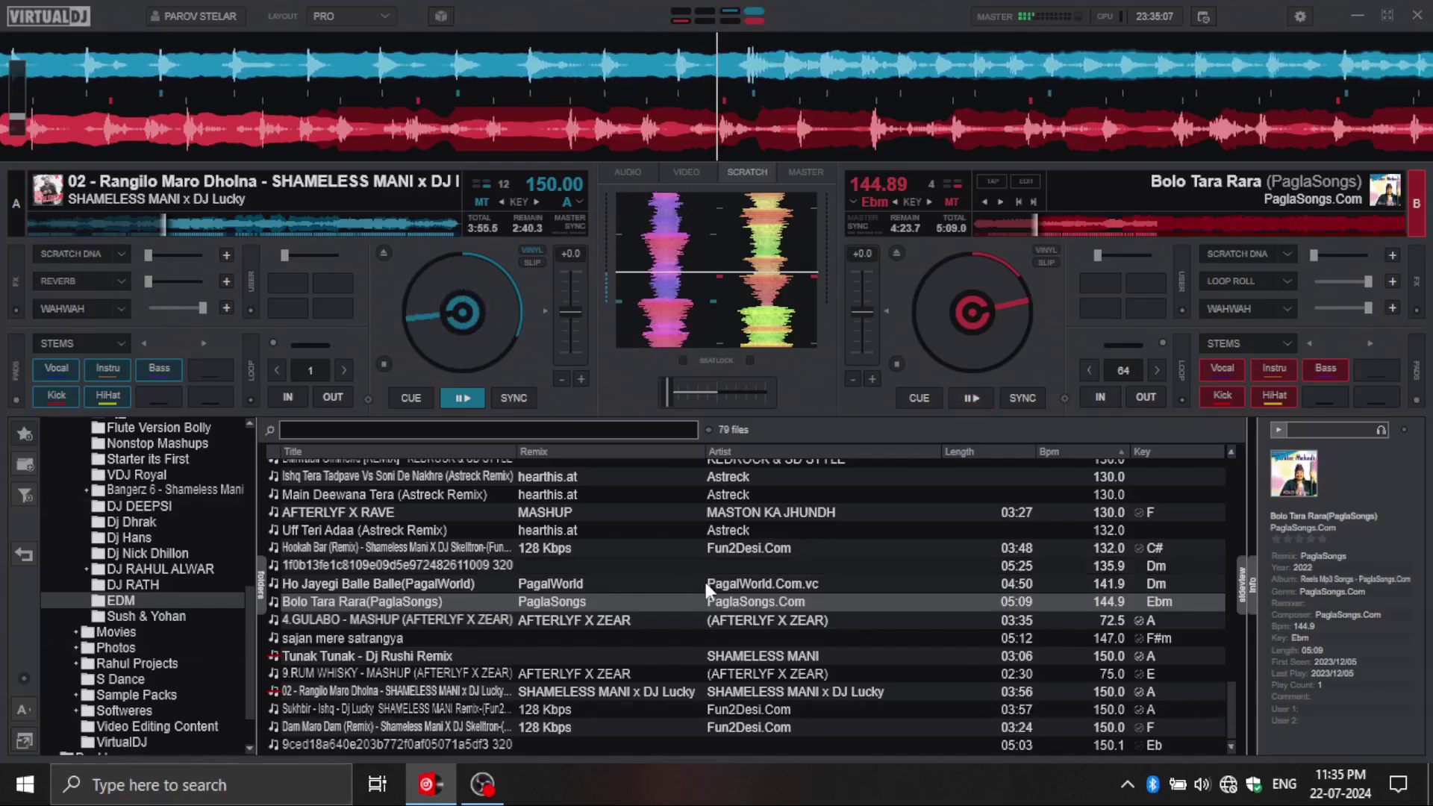
Step: Load the 132 BPM Hookah Bar (Remix) onto deck B and adjust its start point on the waveform
click(554, 634)
scroll(554, 634, up, 1)
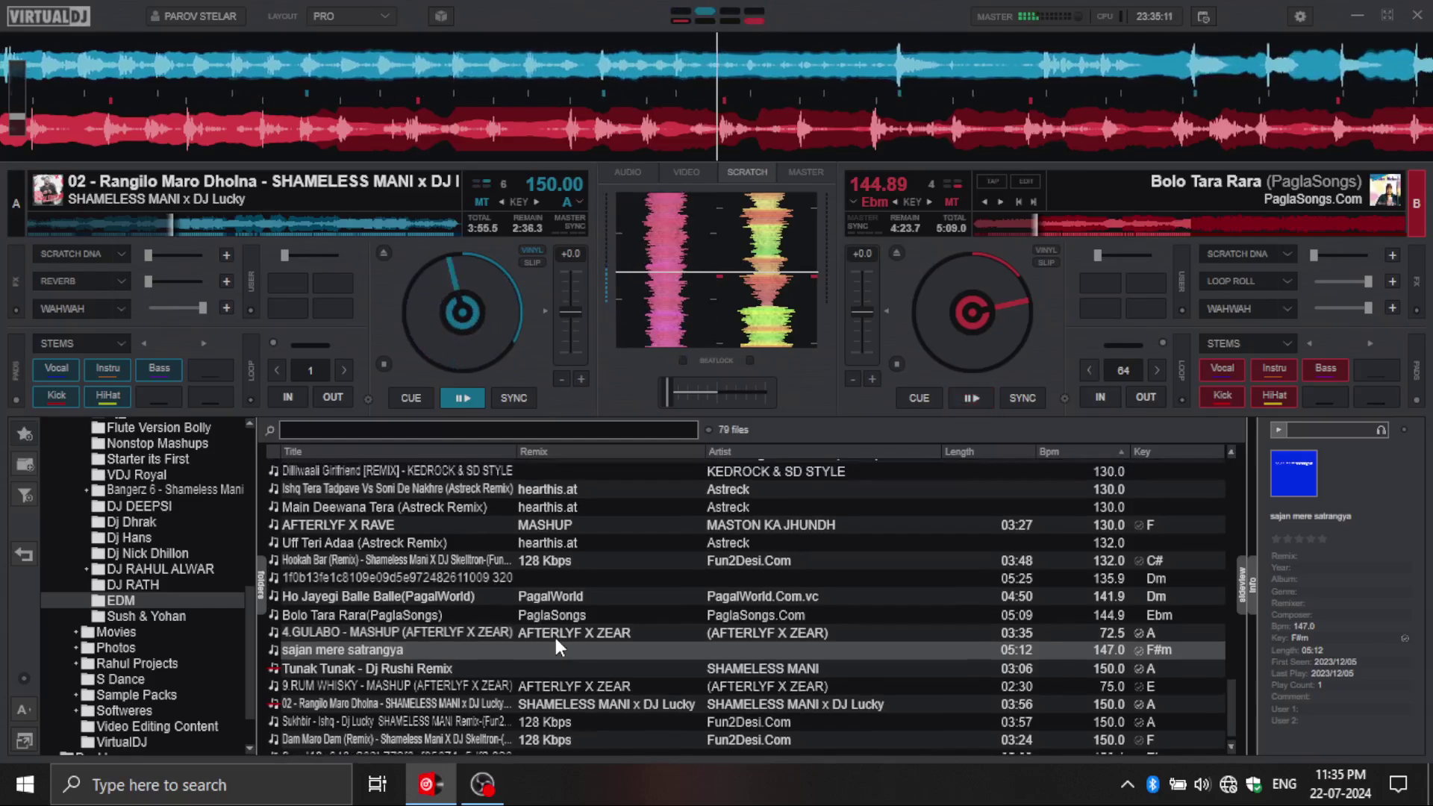
drag(662, 558, 970, 321)
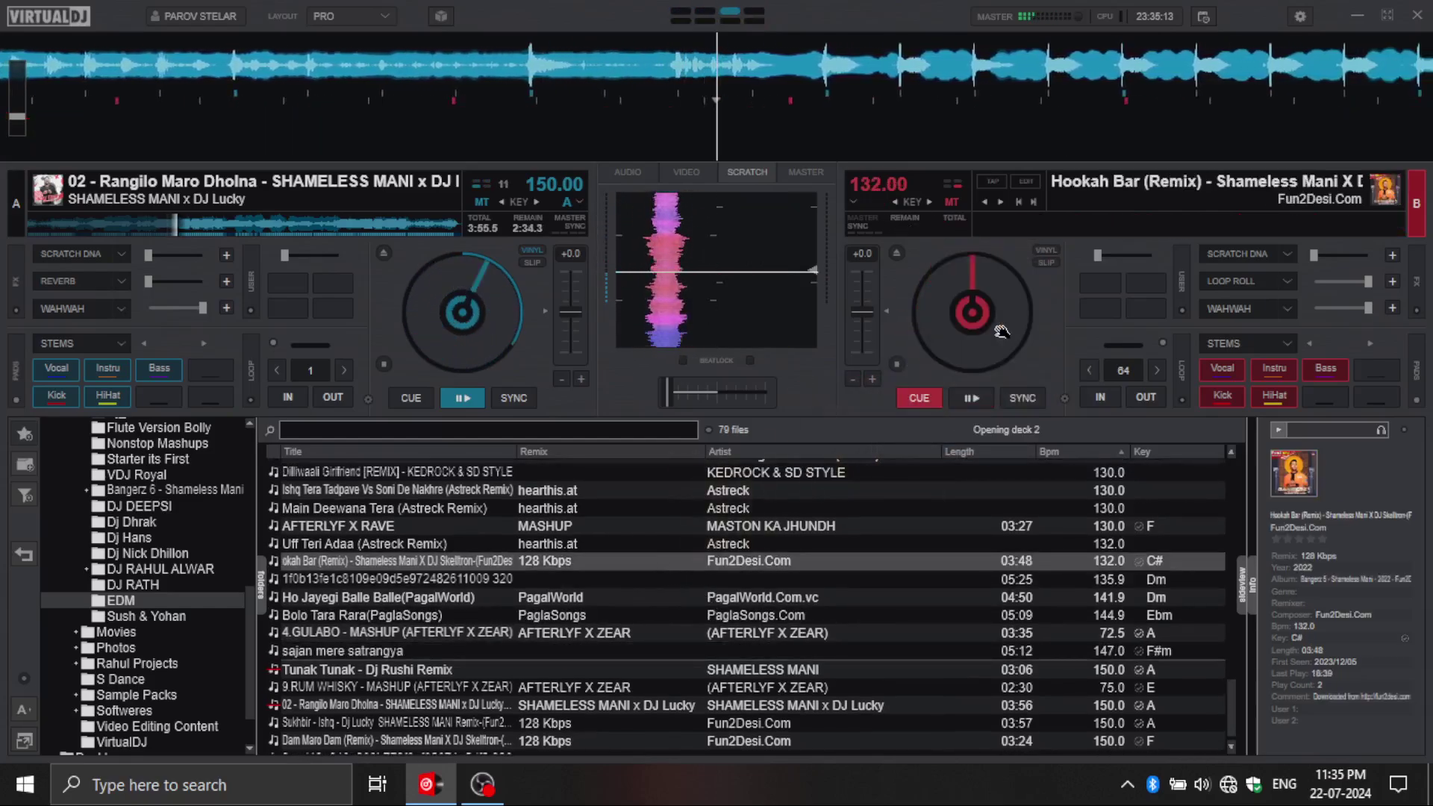
click(1034, 225)
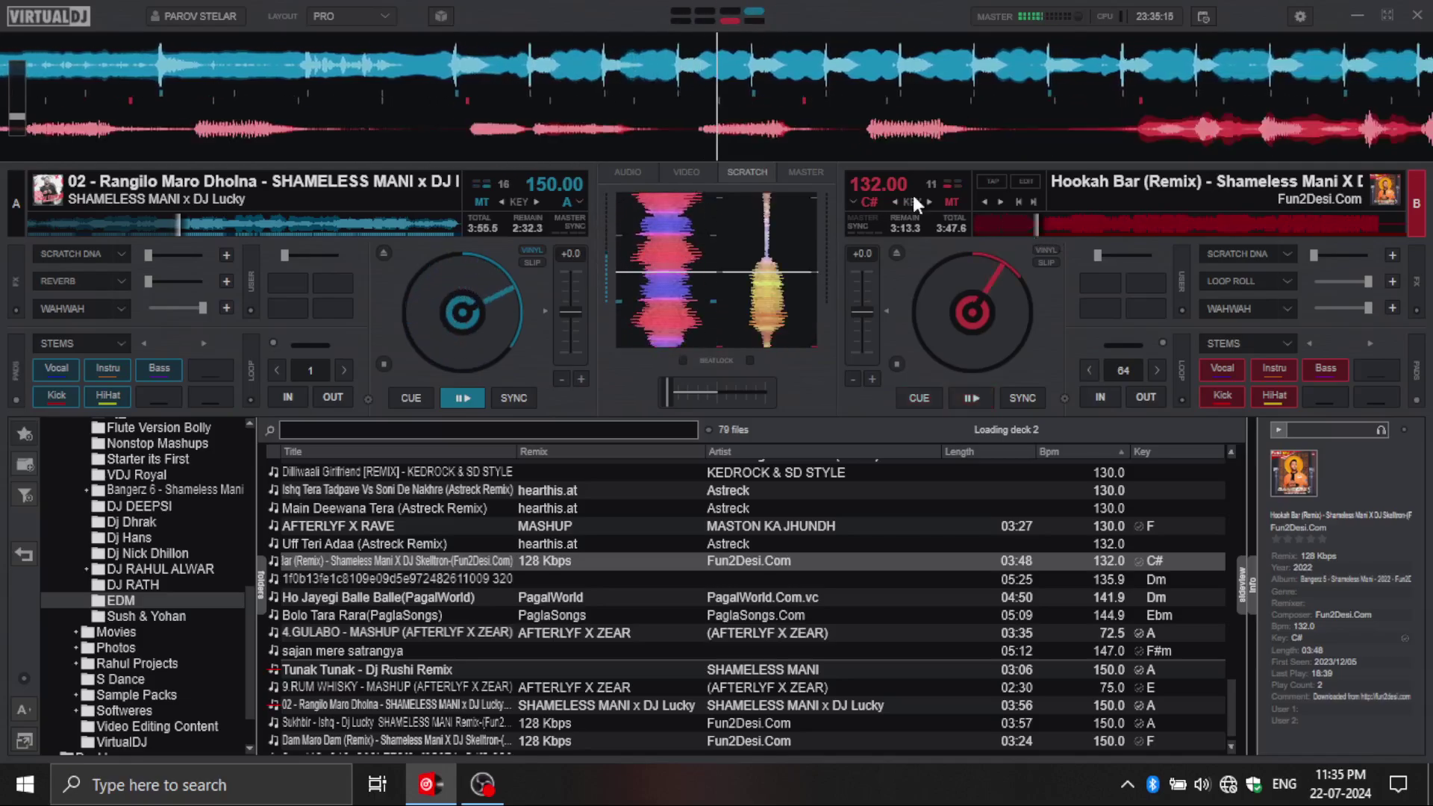
drag(665, 118, 1143, 131)
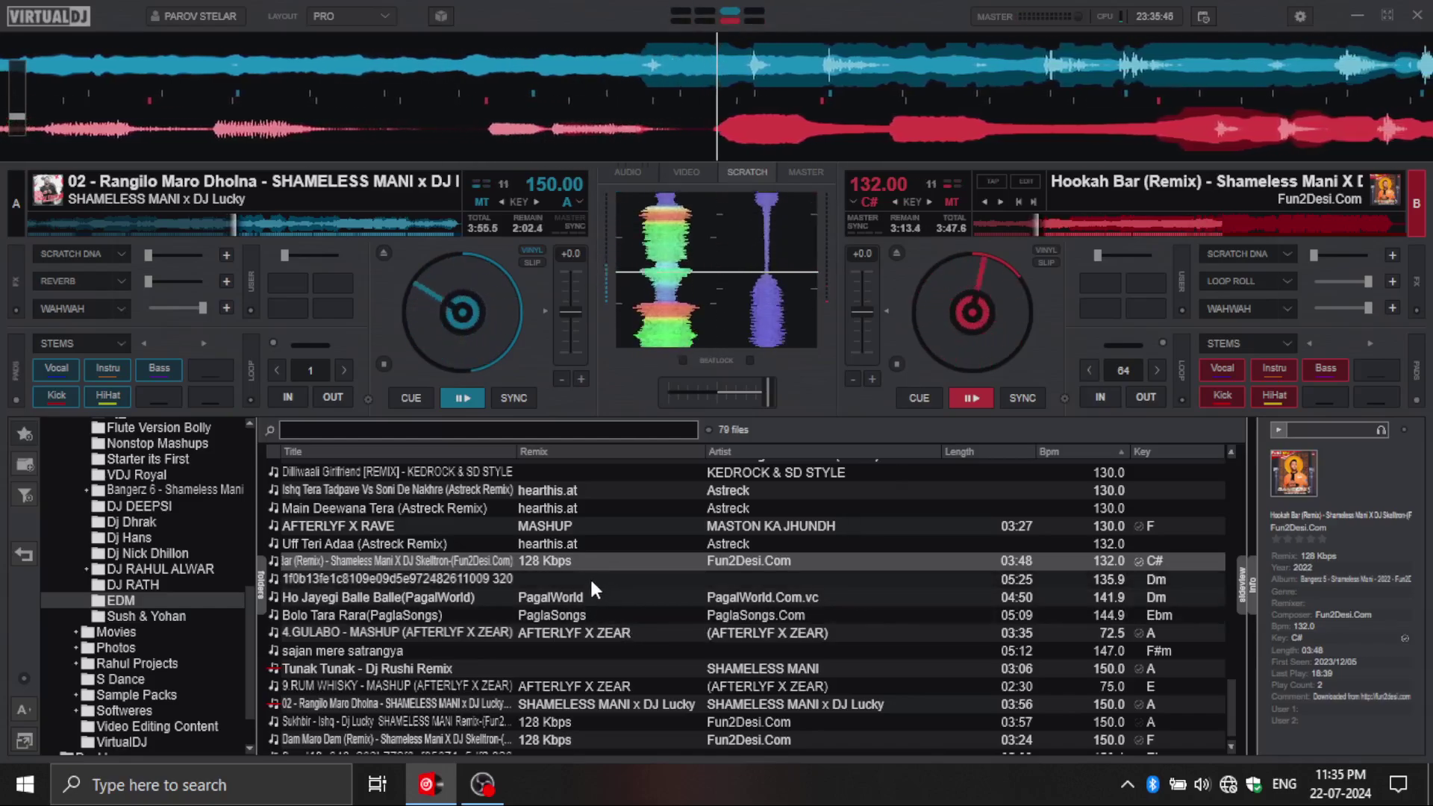
Step: Load Uff Teri Adaa (Astreck Remix) onto deck A and cue it at about 2:47 remaining
click(786, 543)
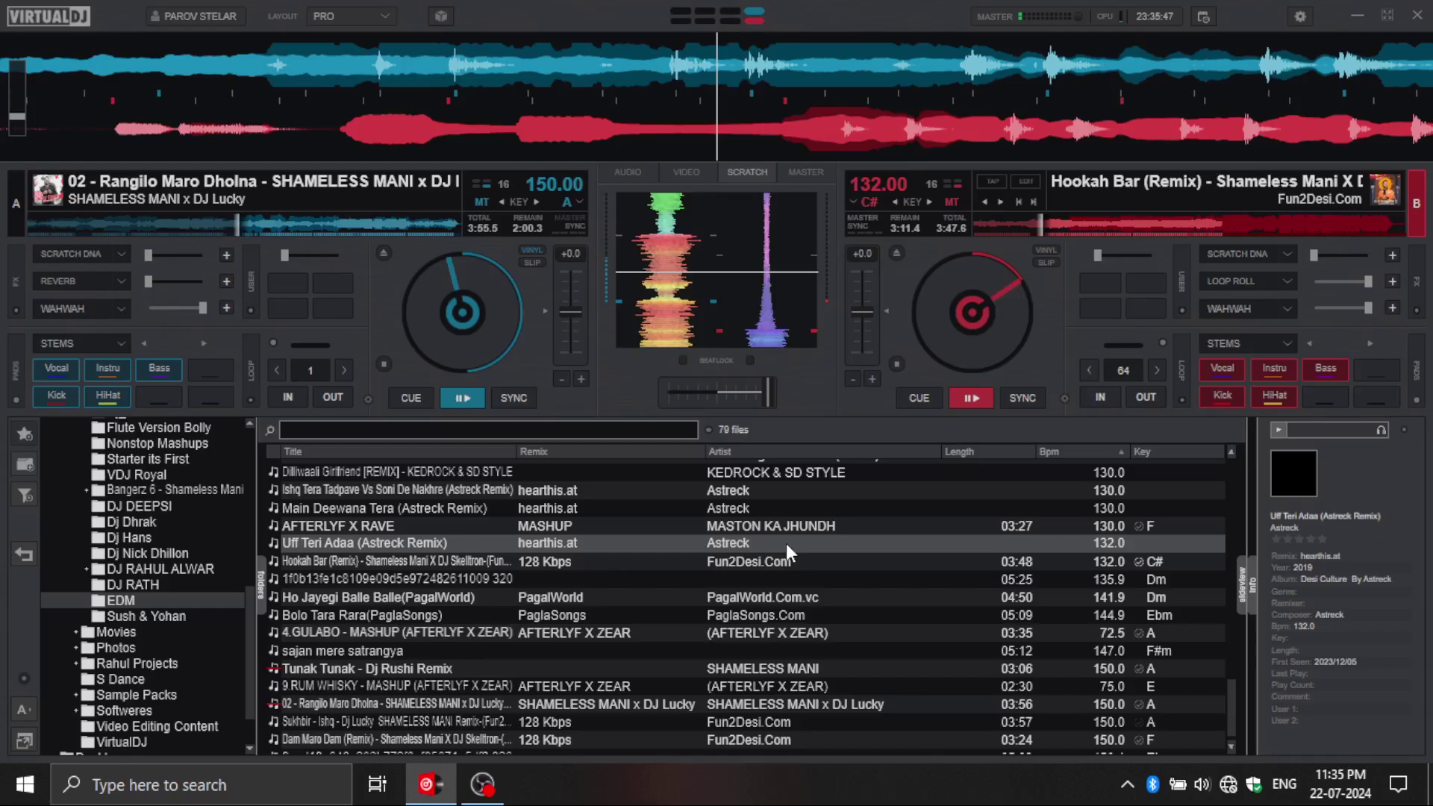
drag(435, 542, 448, 321)
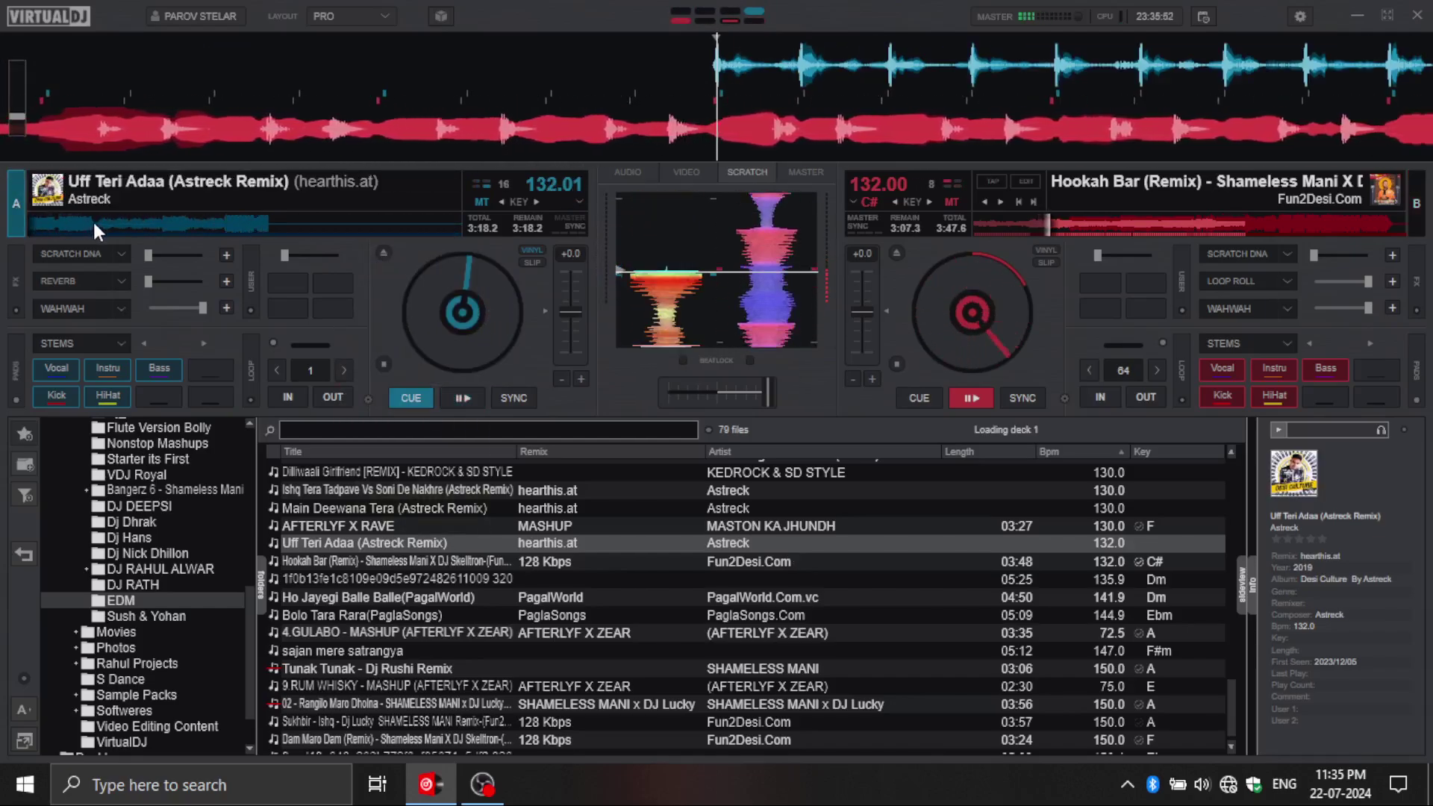
click(92, 219)
drag(567, 74, 657, 82)
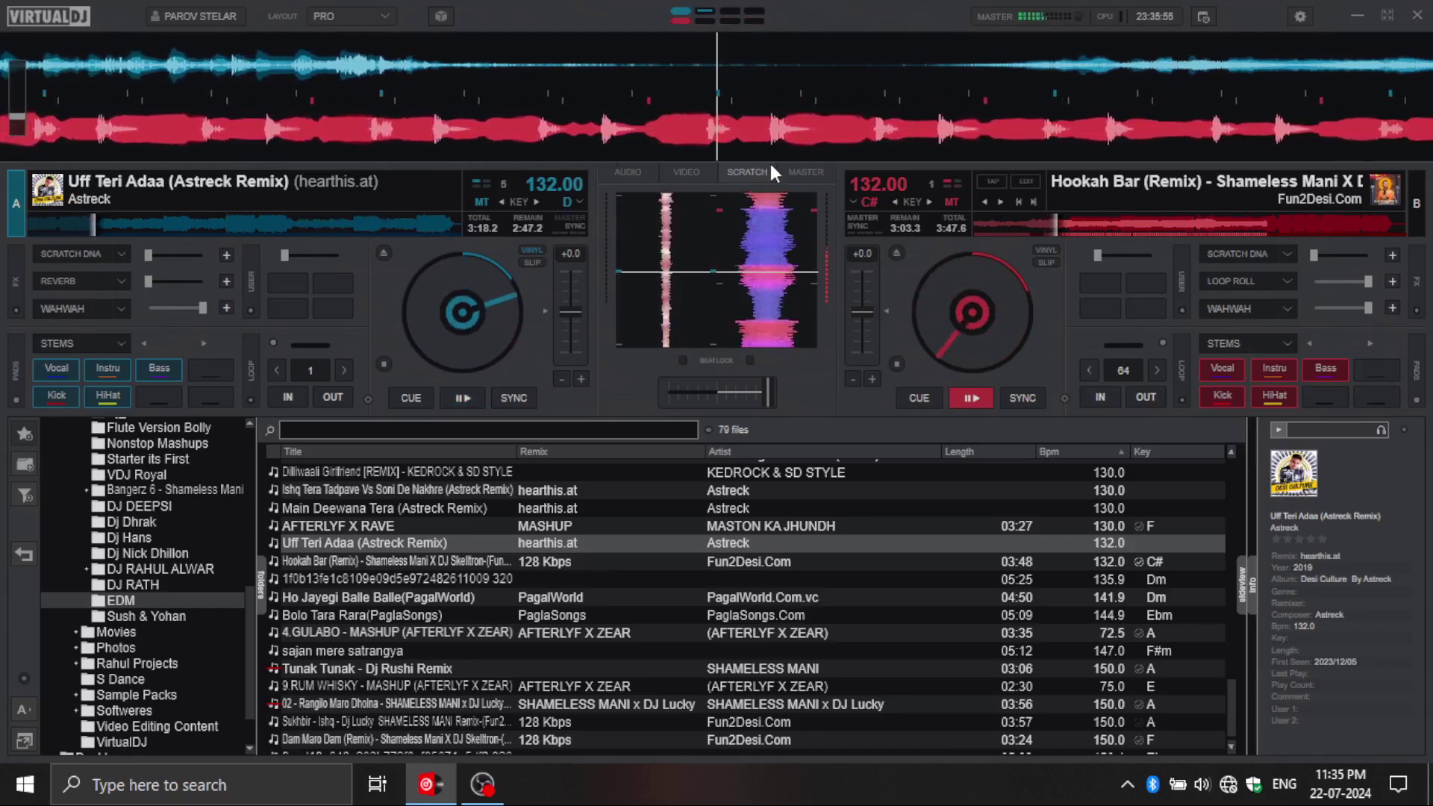
Step: Browse the EDM folder for a song near 130 BPM and select Astreck's Tera Rang Balle Balle (Remix)
scroll(711, 643, up, 2)
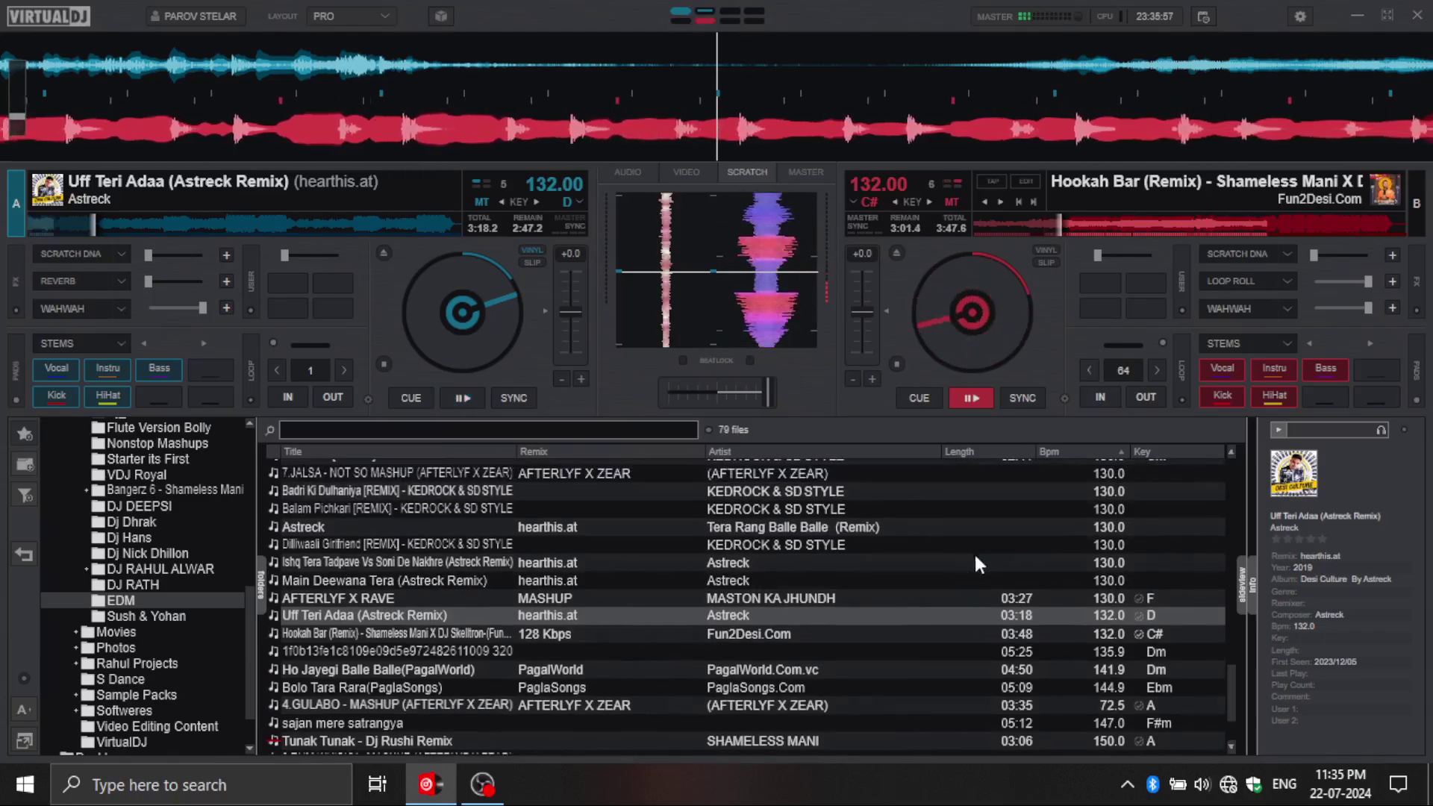
scroll(923, 518, up, 4)
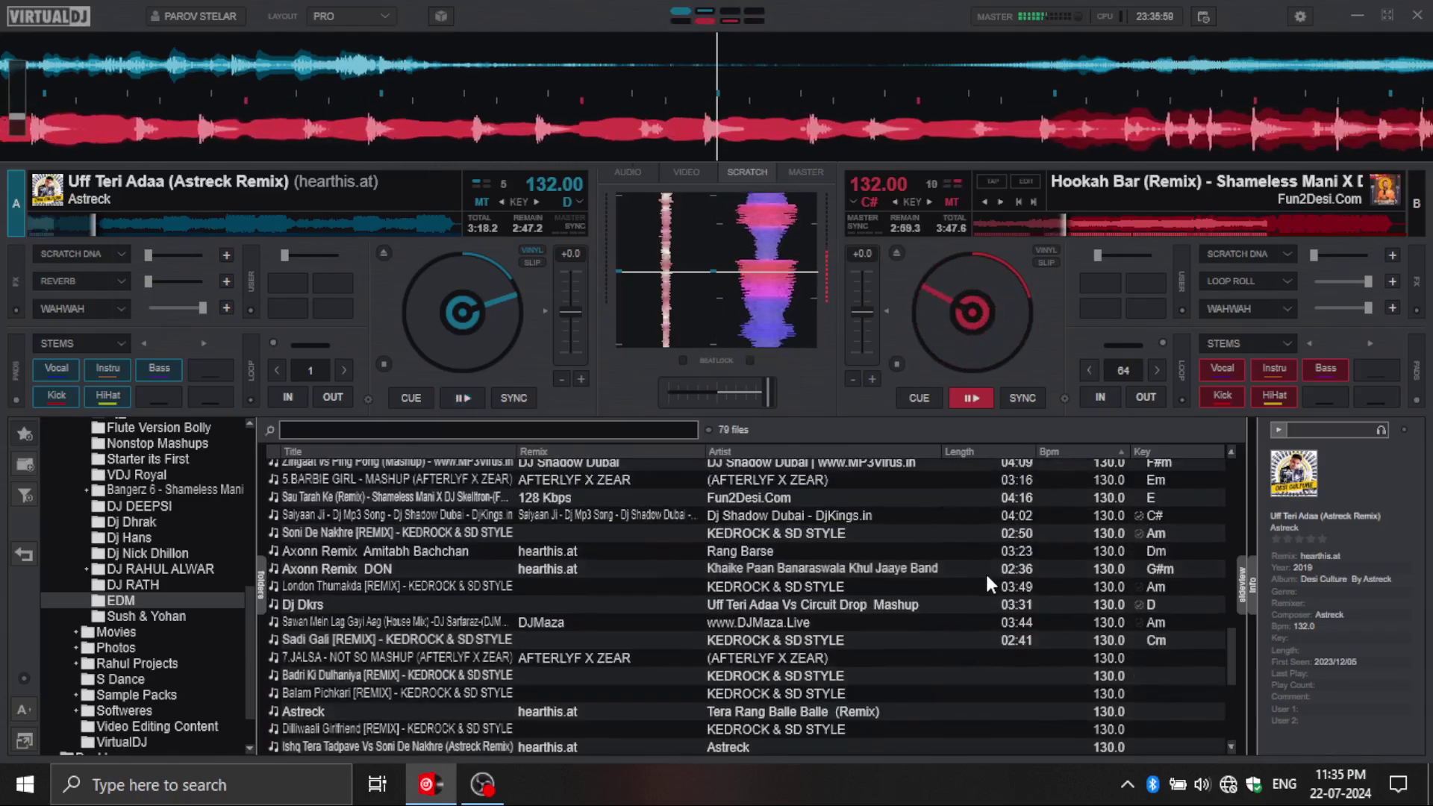
scroll(986, 572, up, 8)
scroll(987, 576, down, 6)
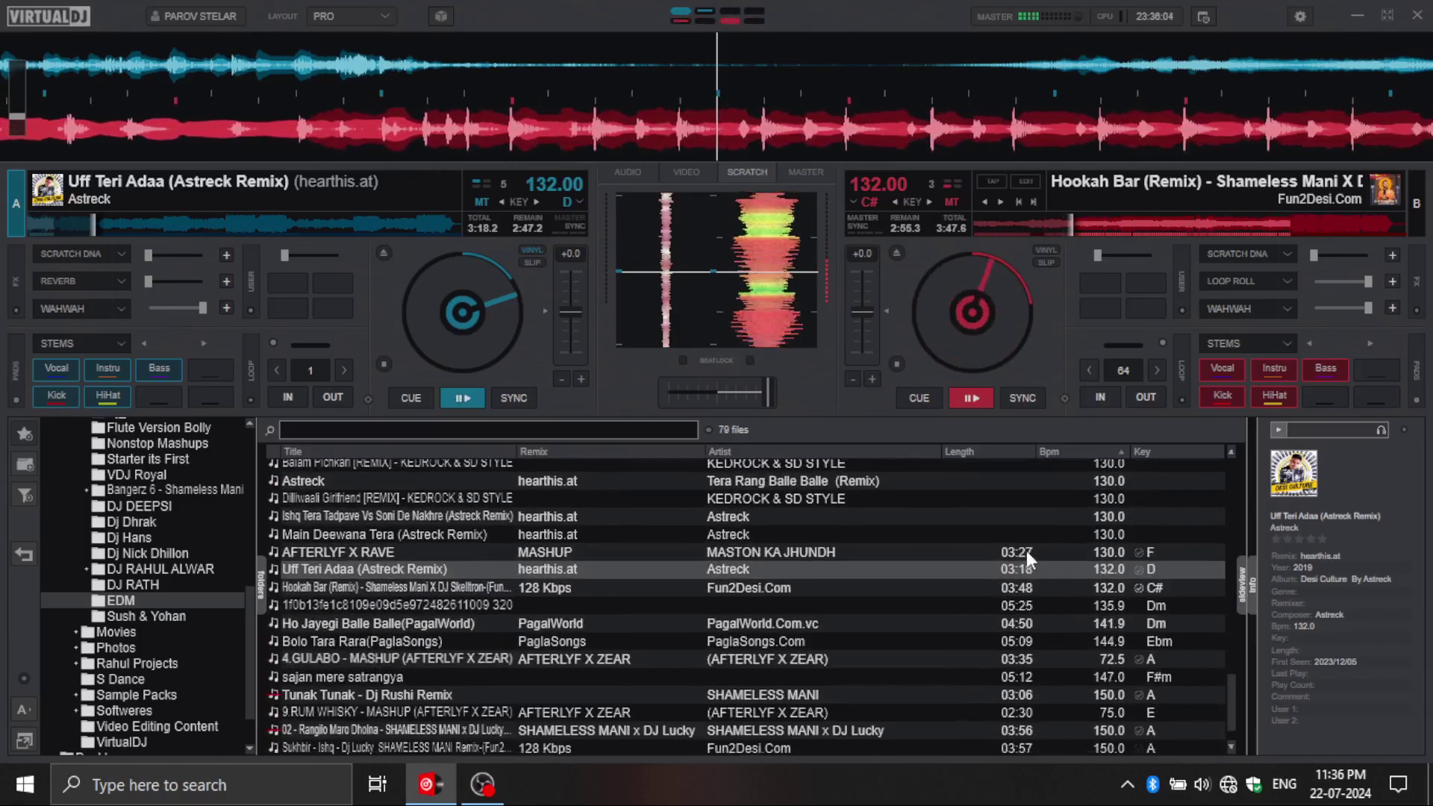
click(947, 552)
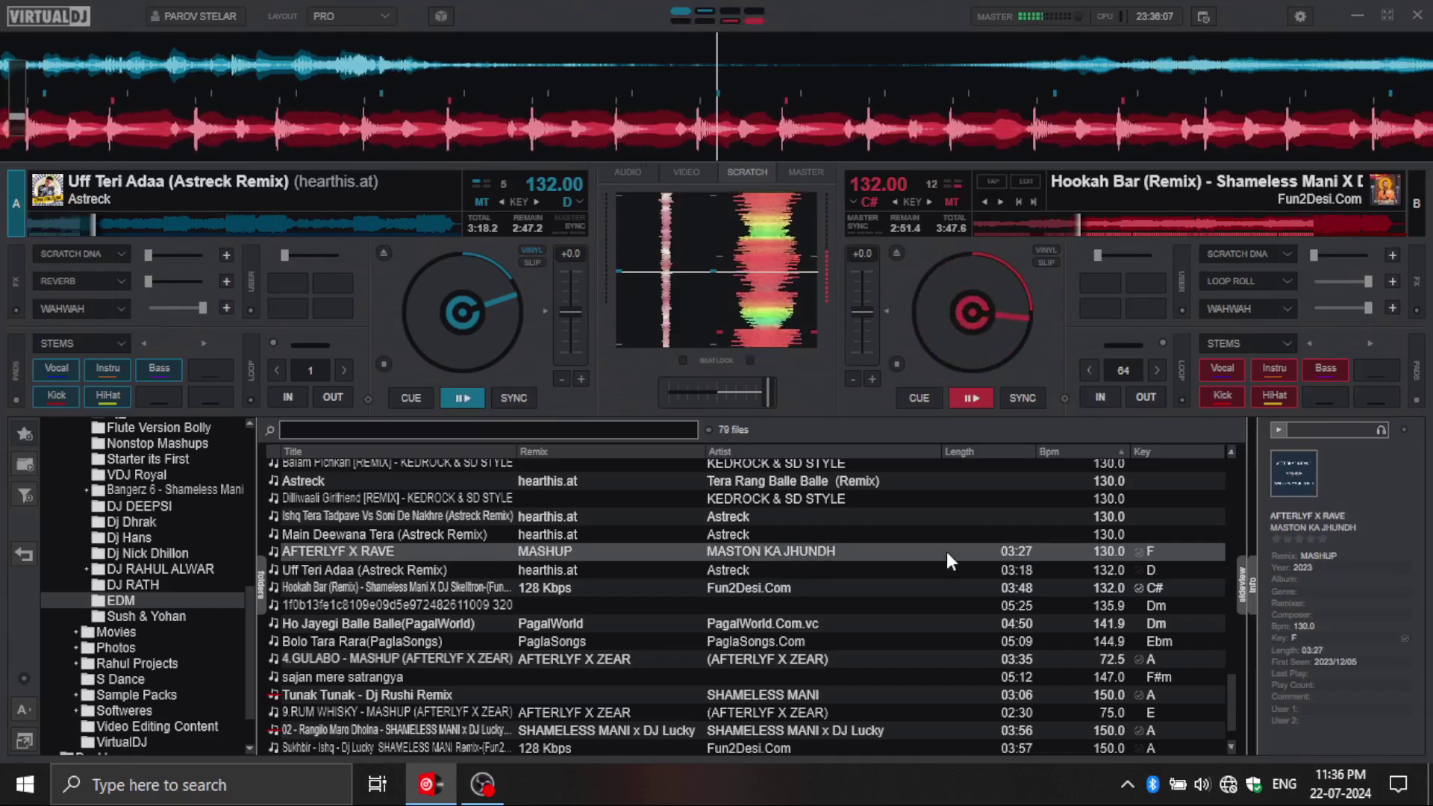
scroll(791, 549, up, 1)
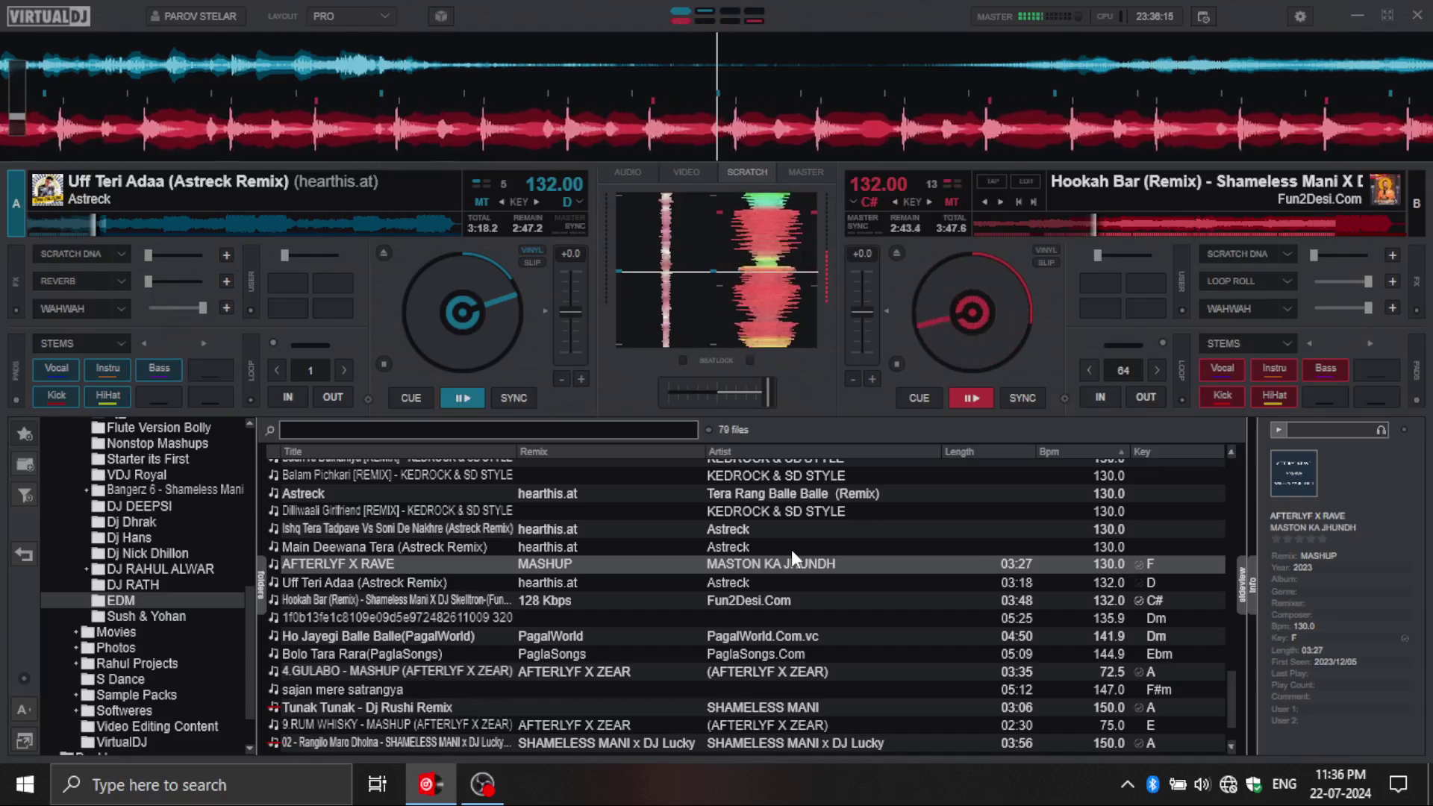
scroll(792, 549, up, 1)
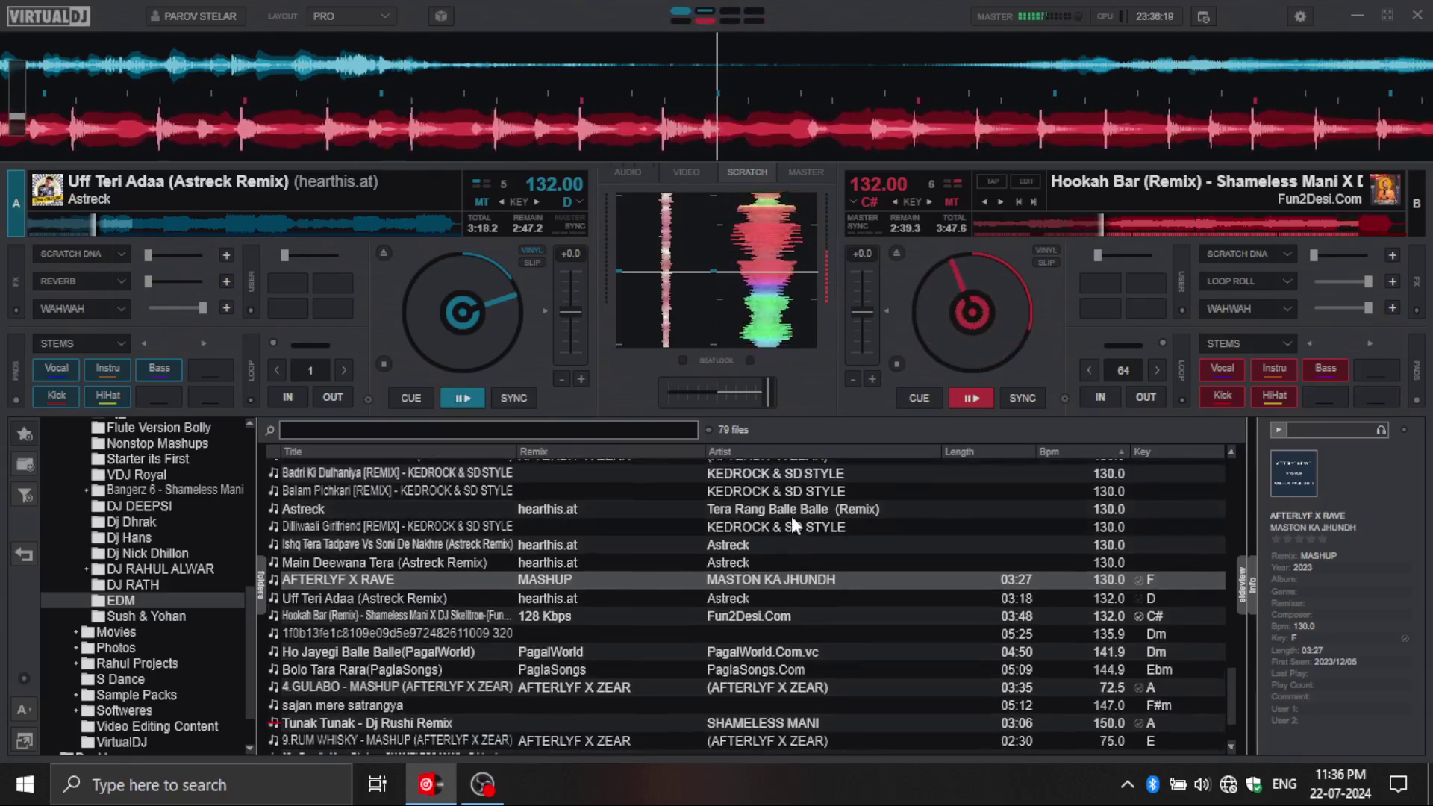
click(791, 514)
scroll(715, 524, up, 4)
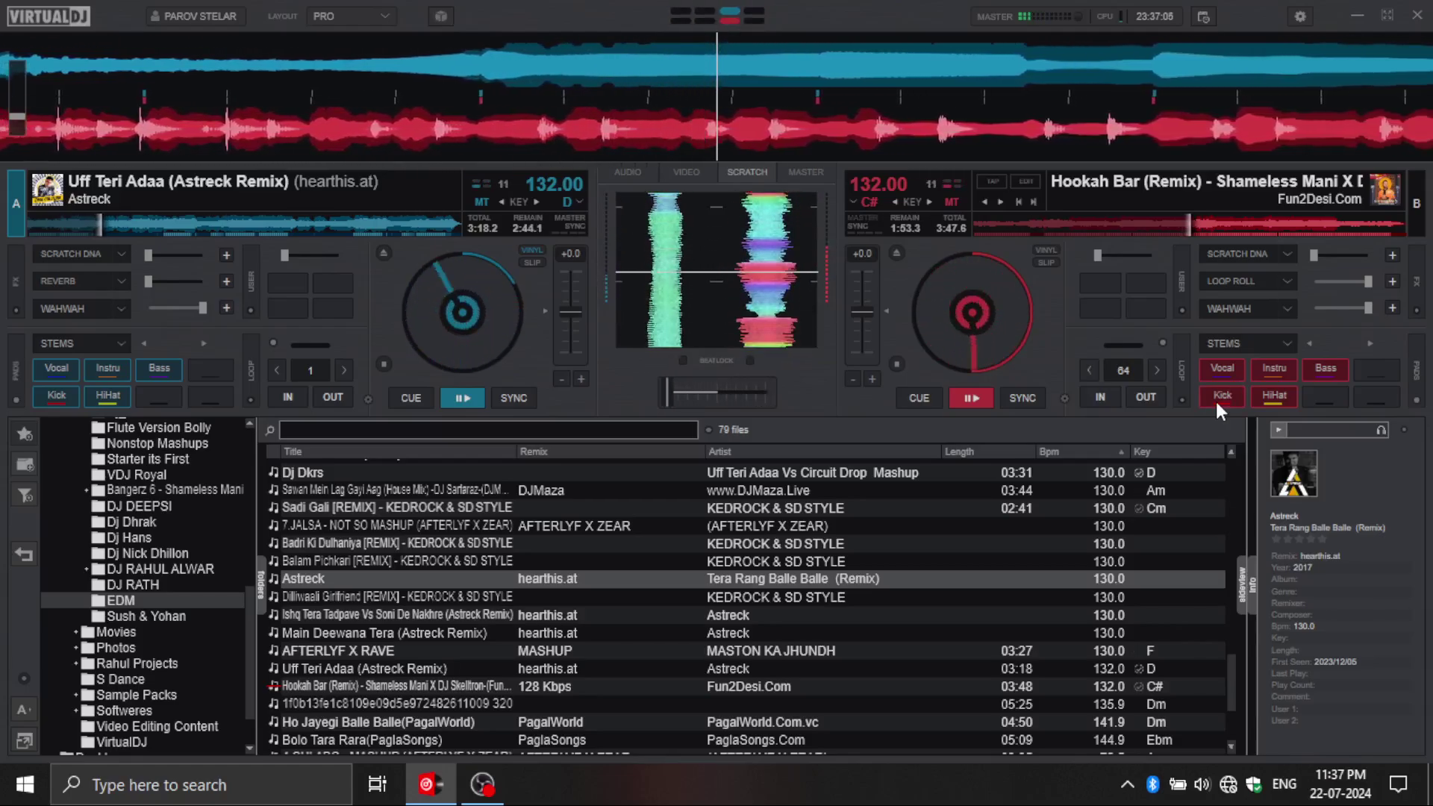
Step: Mute the kick stem of Hookah Bar (Remix) on deck B
click(1216, 397)
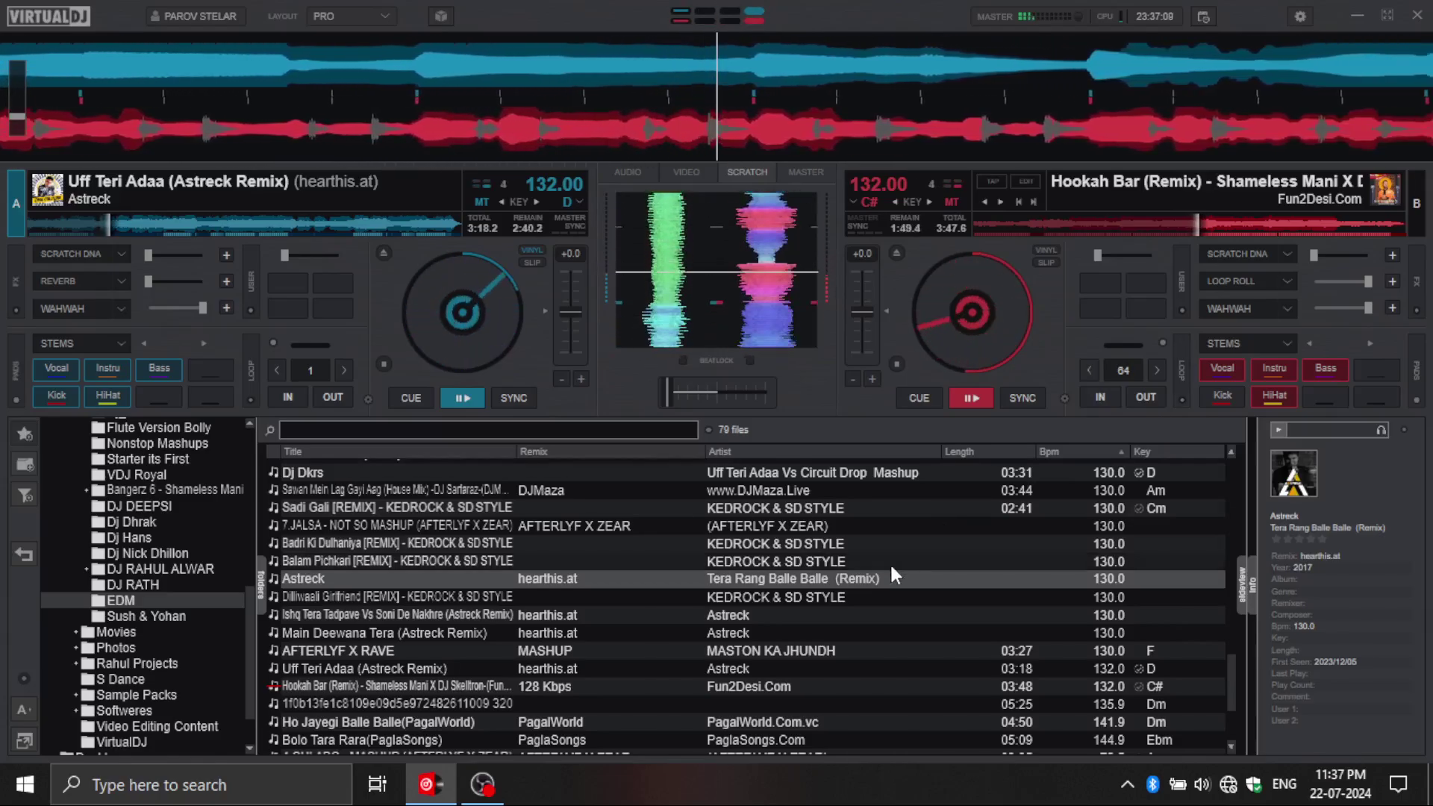
Step: Load Astreck's Tera Rang Balle Balle (Remix) onto deck B and cue it at about 3:06 remaining
drag(603, 572, 963, 333)
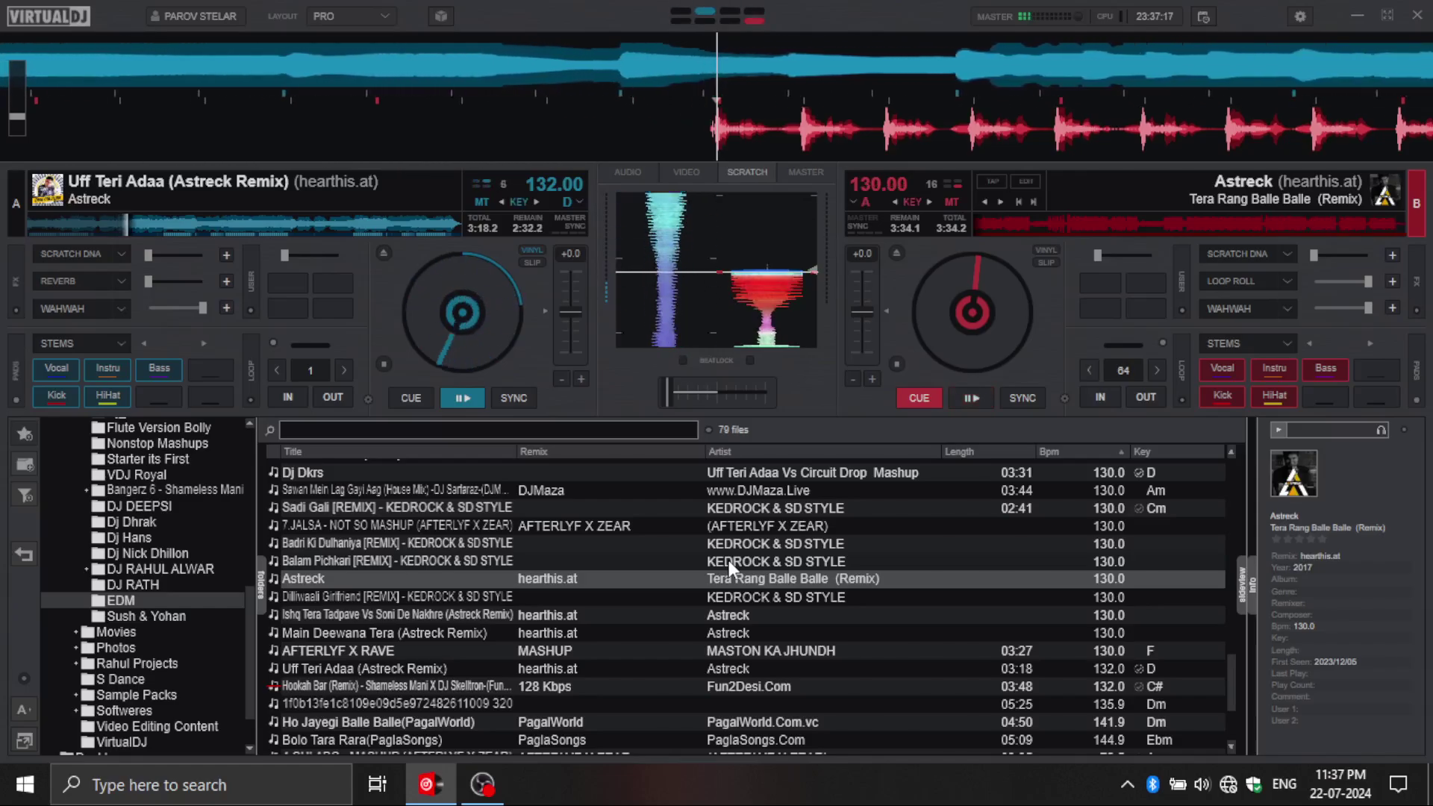
scroll(696, 548, up, 2)
scroll(696, 559, up, 2)
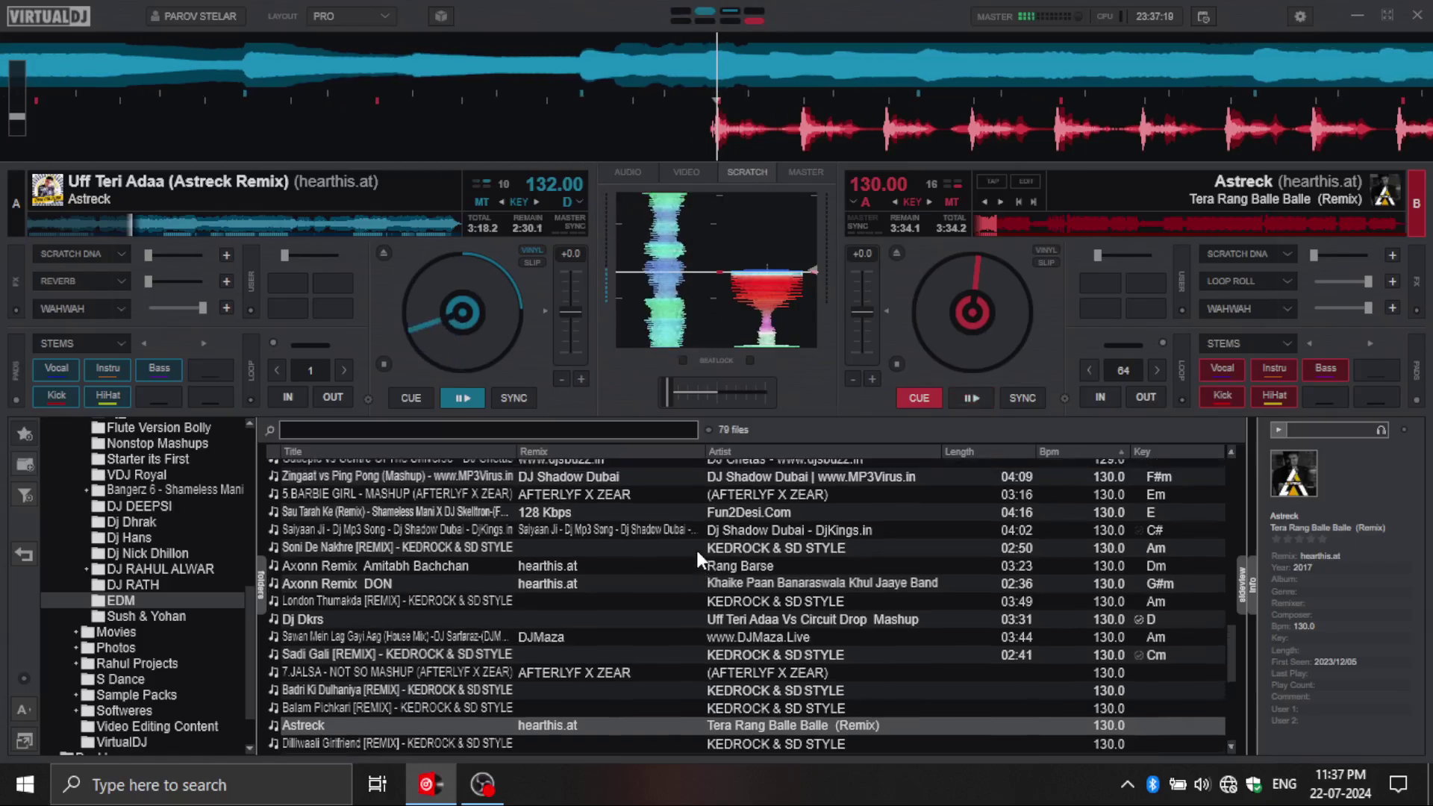
scroll(695, 548, up, 1)
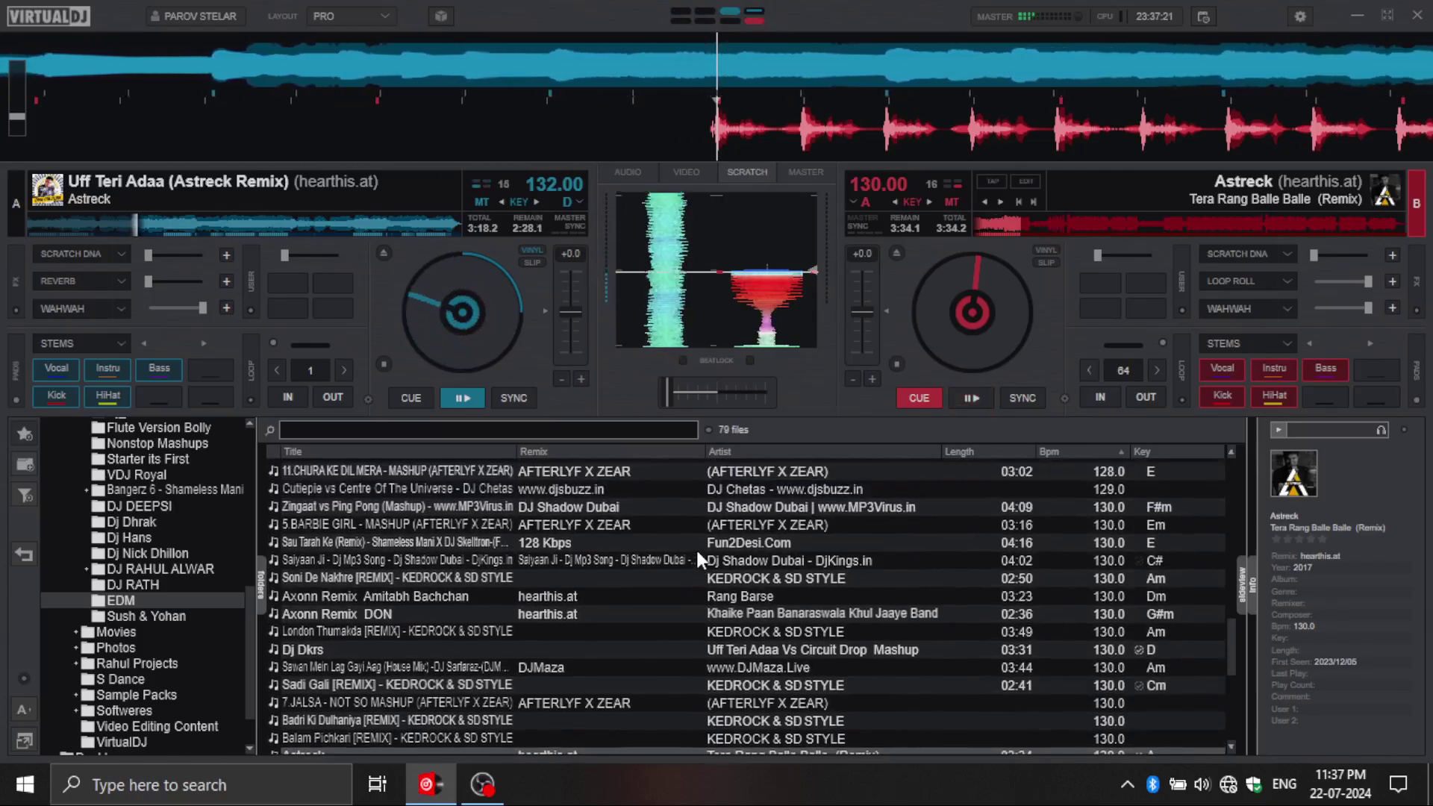
scroll(695, 548, down, 1)
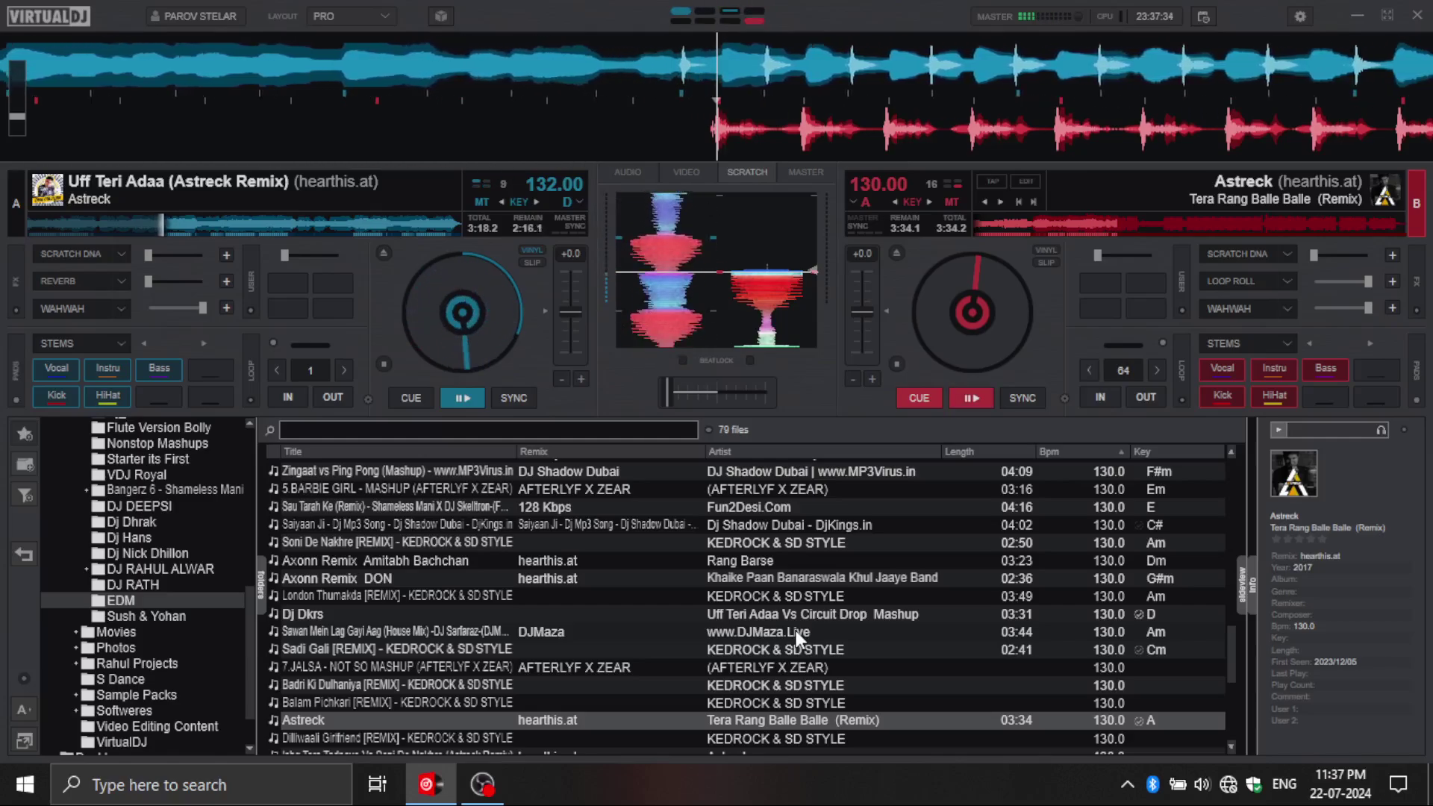
click(1032, 218)
drag(745, 140, 1141, 151)
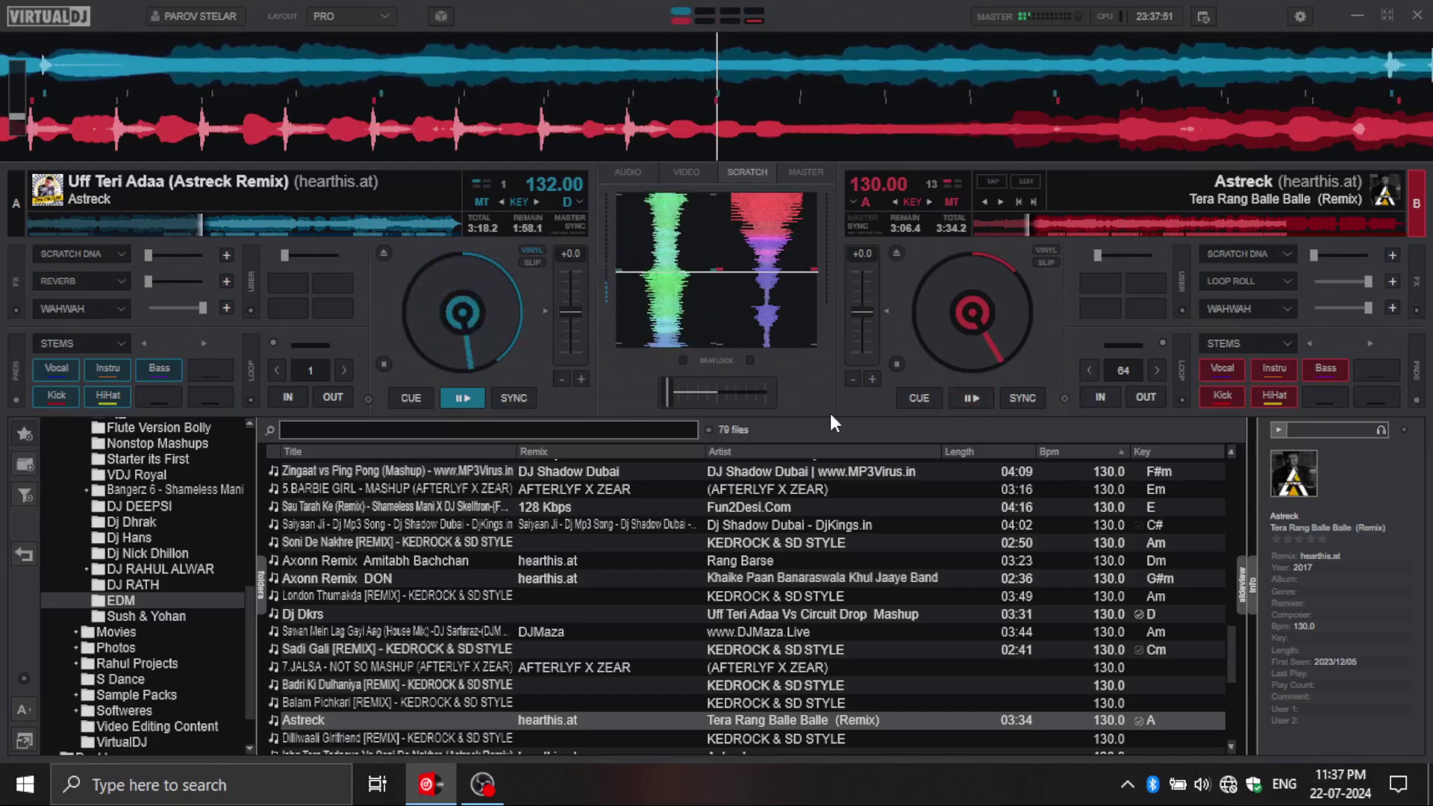
Step: Apply the Reverb effect to Uff Teri Adaa on deck A, vary its strength, and switch it off
click(83, 280)
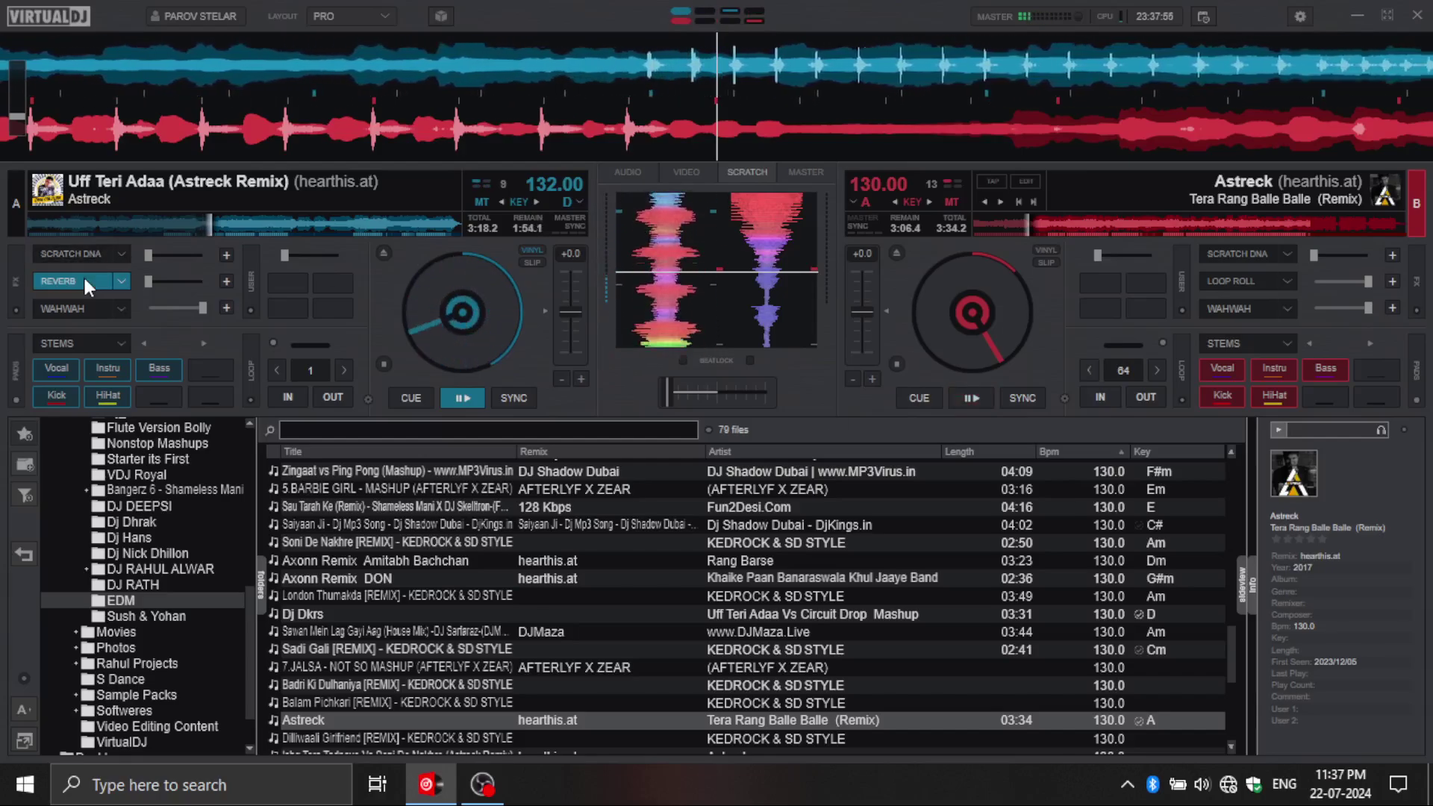
click(152, 281)
drag(153, 276, 3, 629)
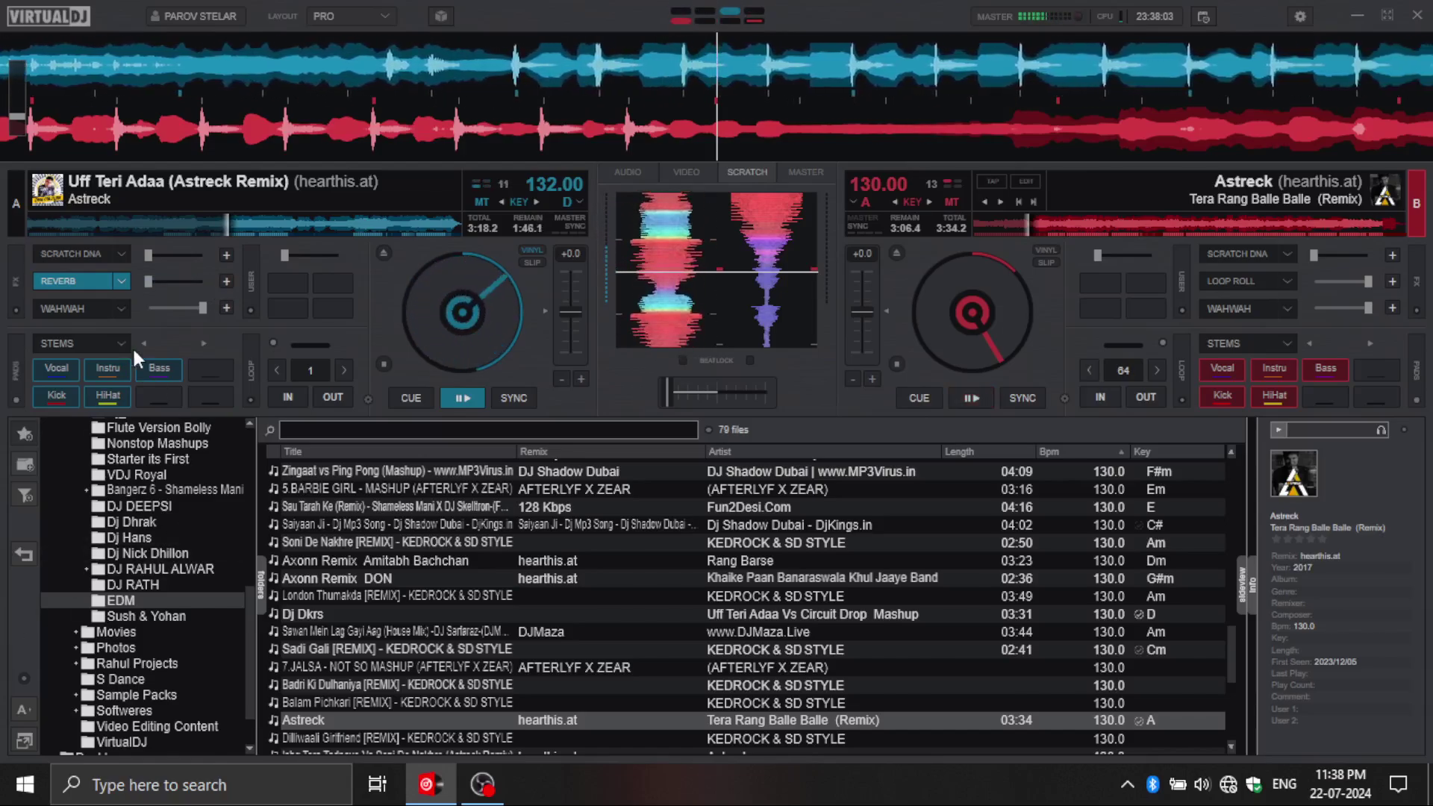
click(91, 281)
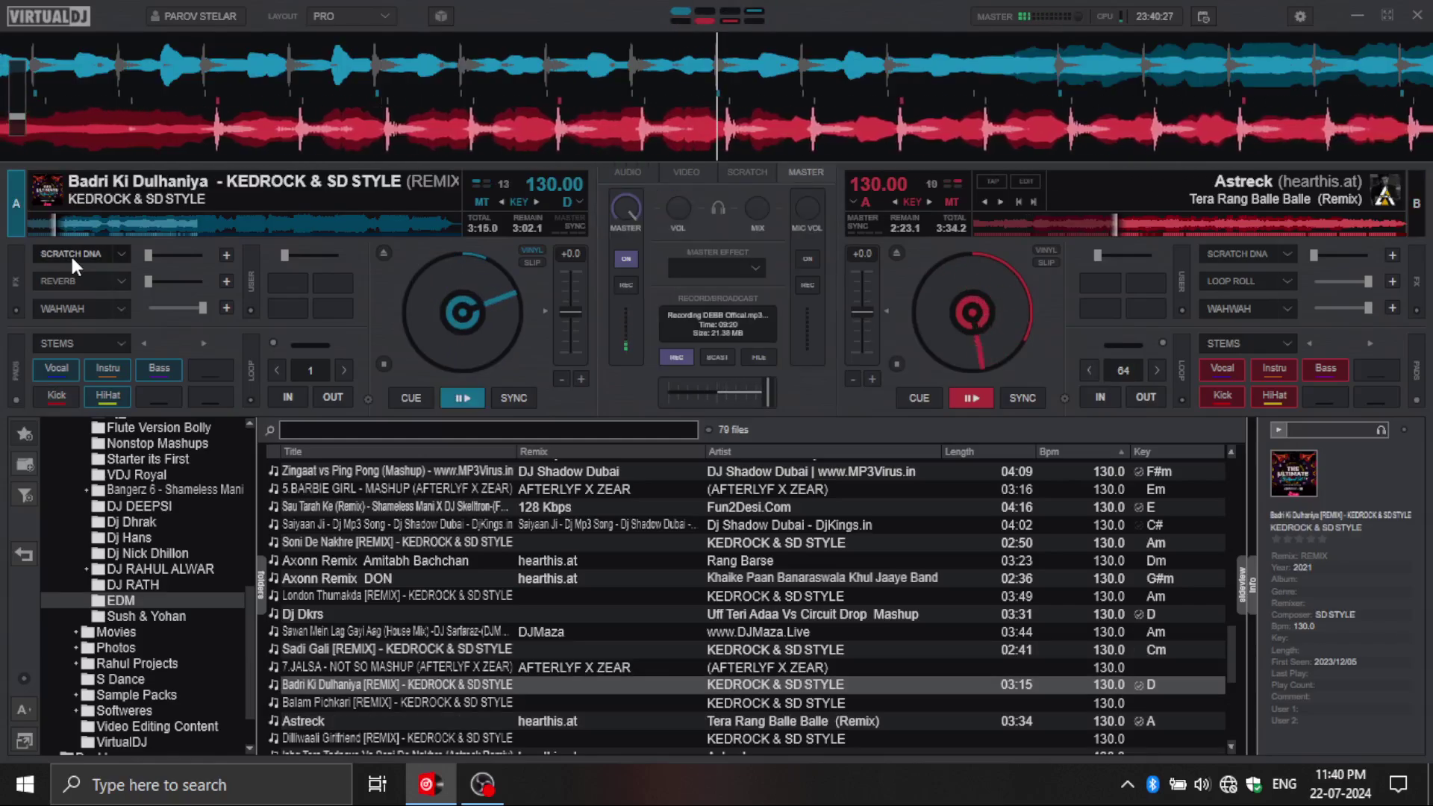
Step: Apply the Wahwah effect briefly to Badri Ki Dulhaniya on deck A, and load Balam Pichkari [REMIX] onto deck B
click(71, 303)
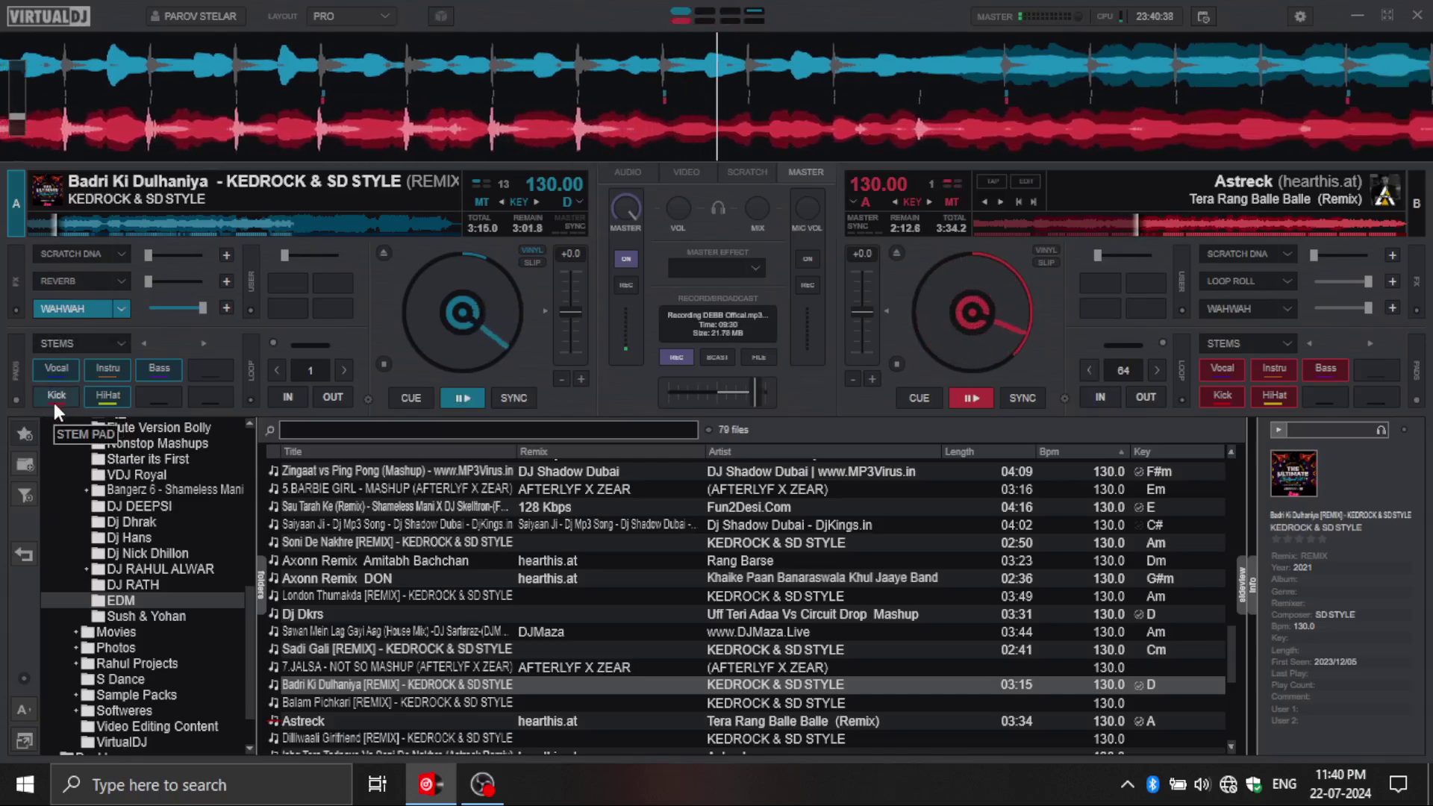
click(85, 308)
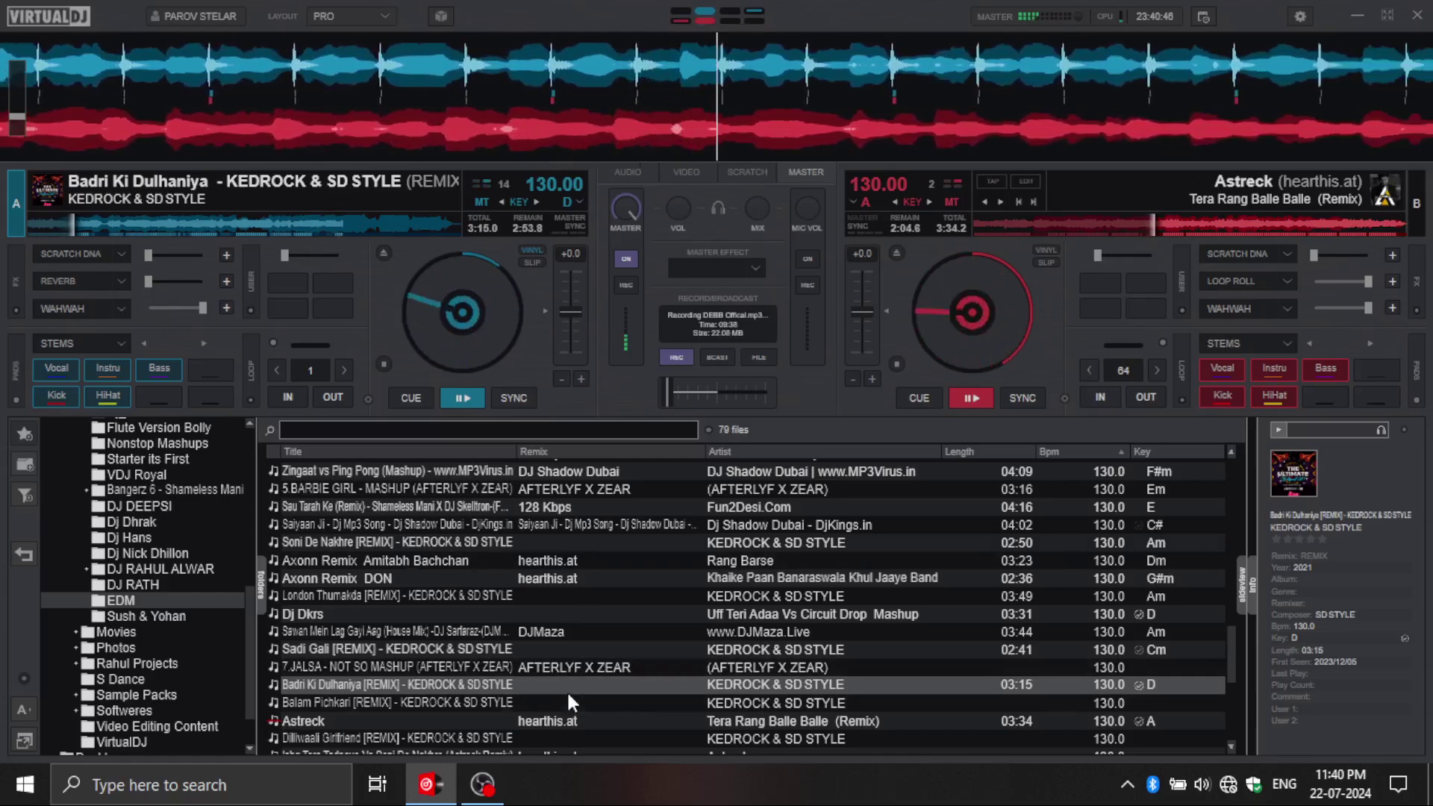
drag(567, 700, 969, 295)
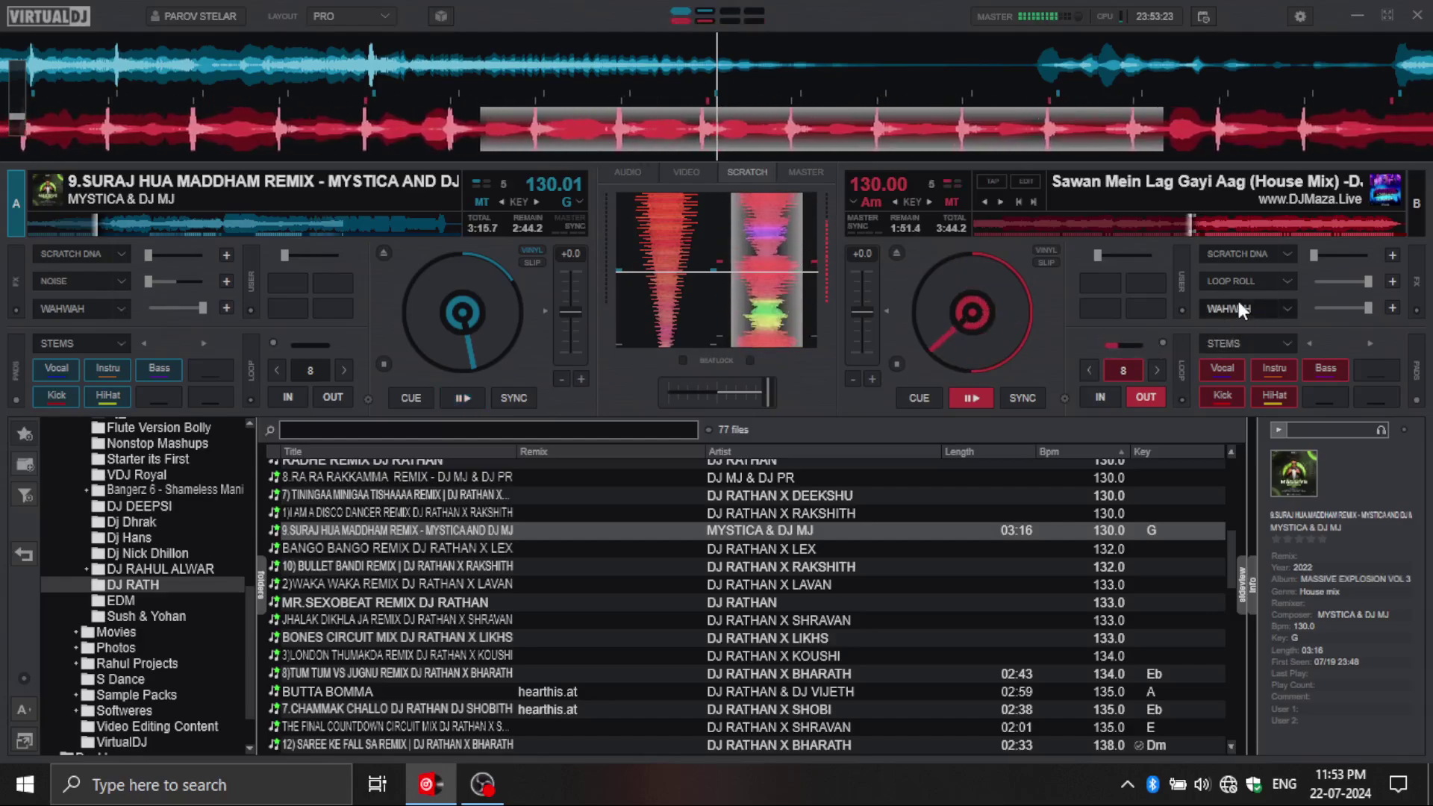
Step: Apply the Wahwah effect briefly to Sawan Mein Lag Gayi Aag on deck B and release its 8-beat loop
click(1239, 302)
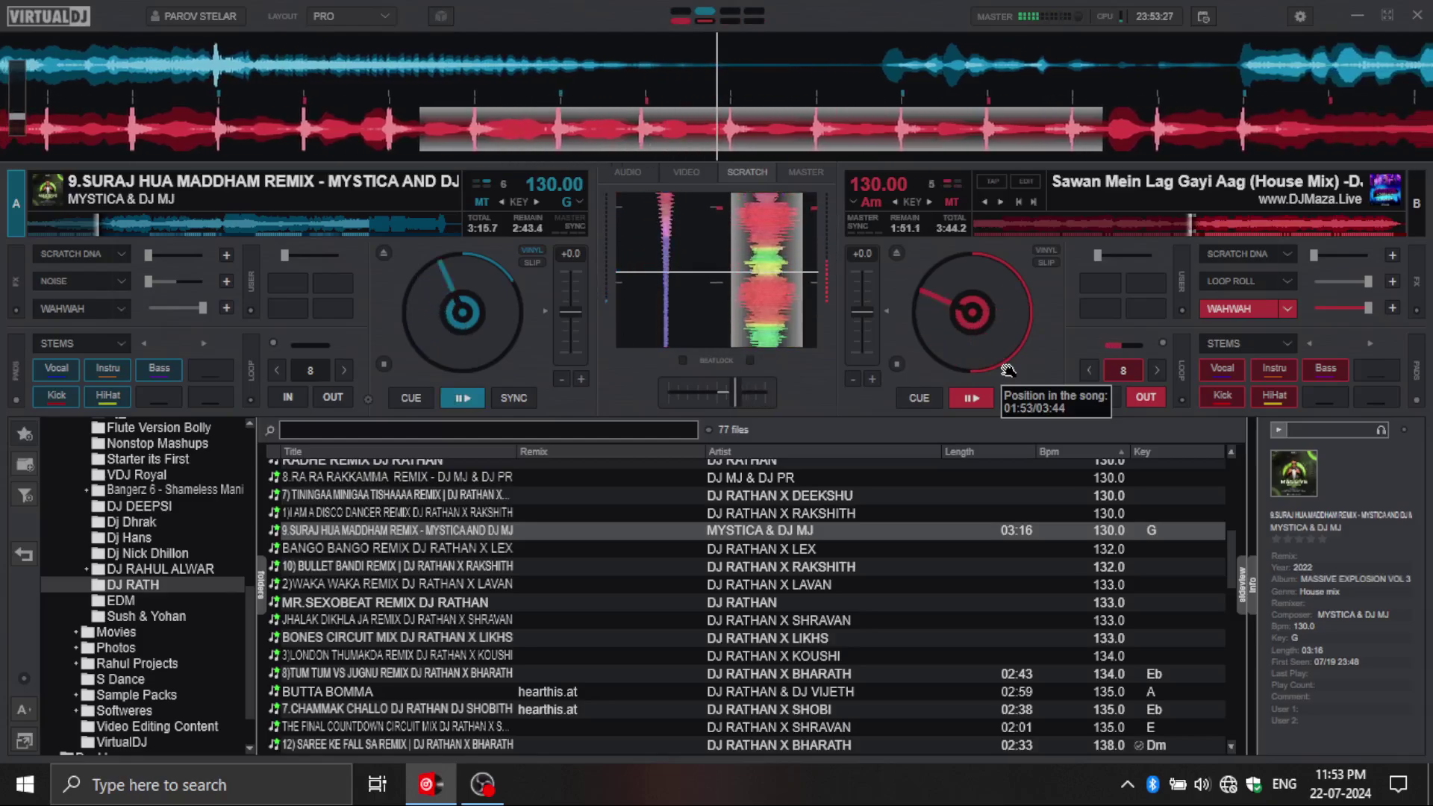
click(1226, 305)
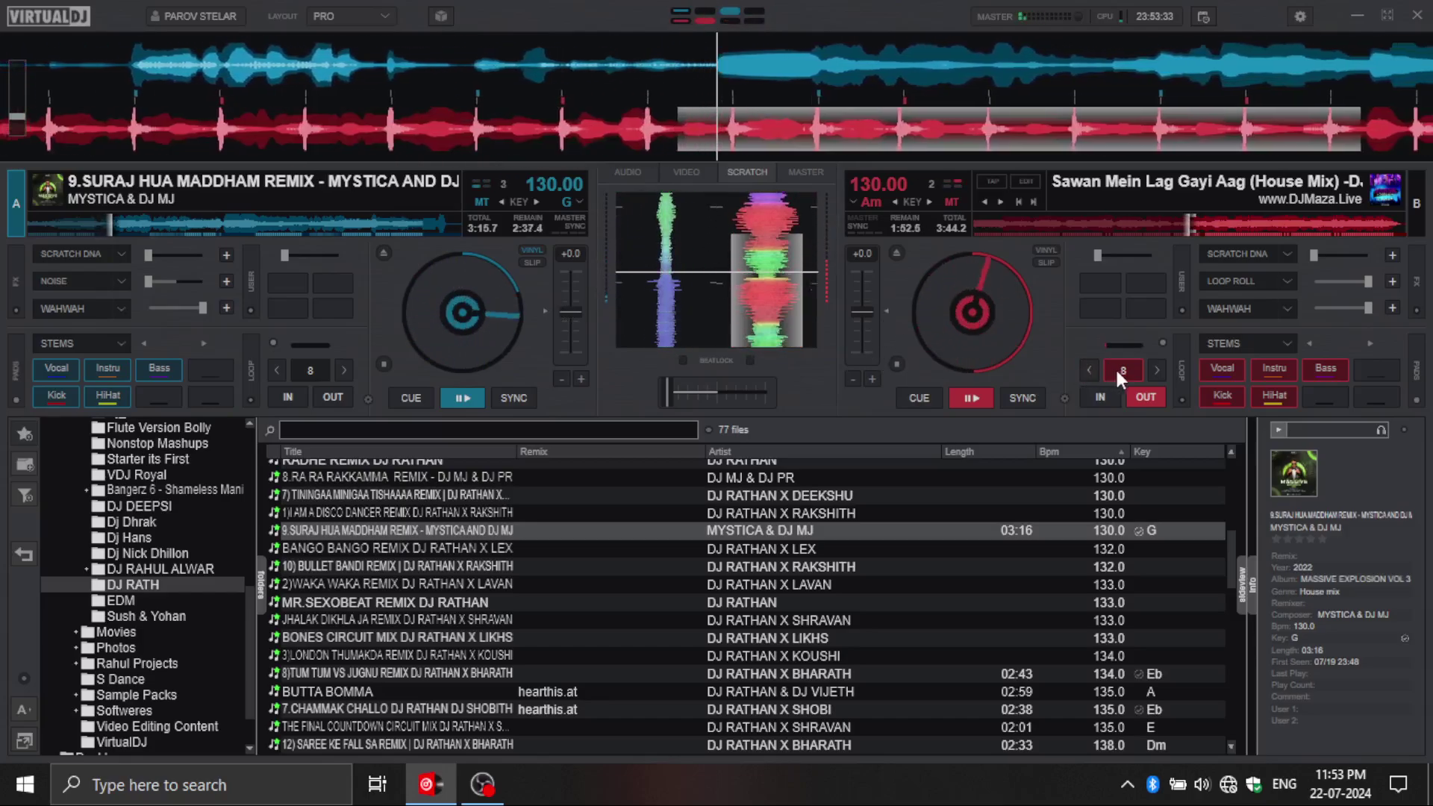
click(1119, 373)
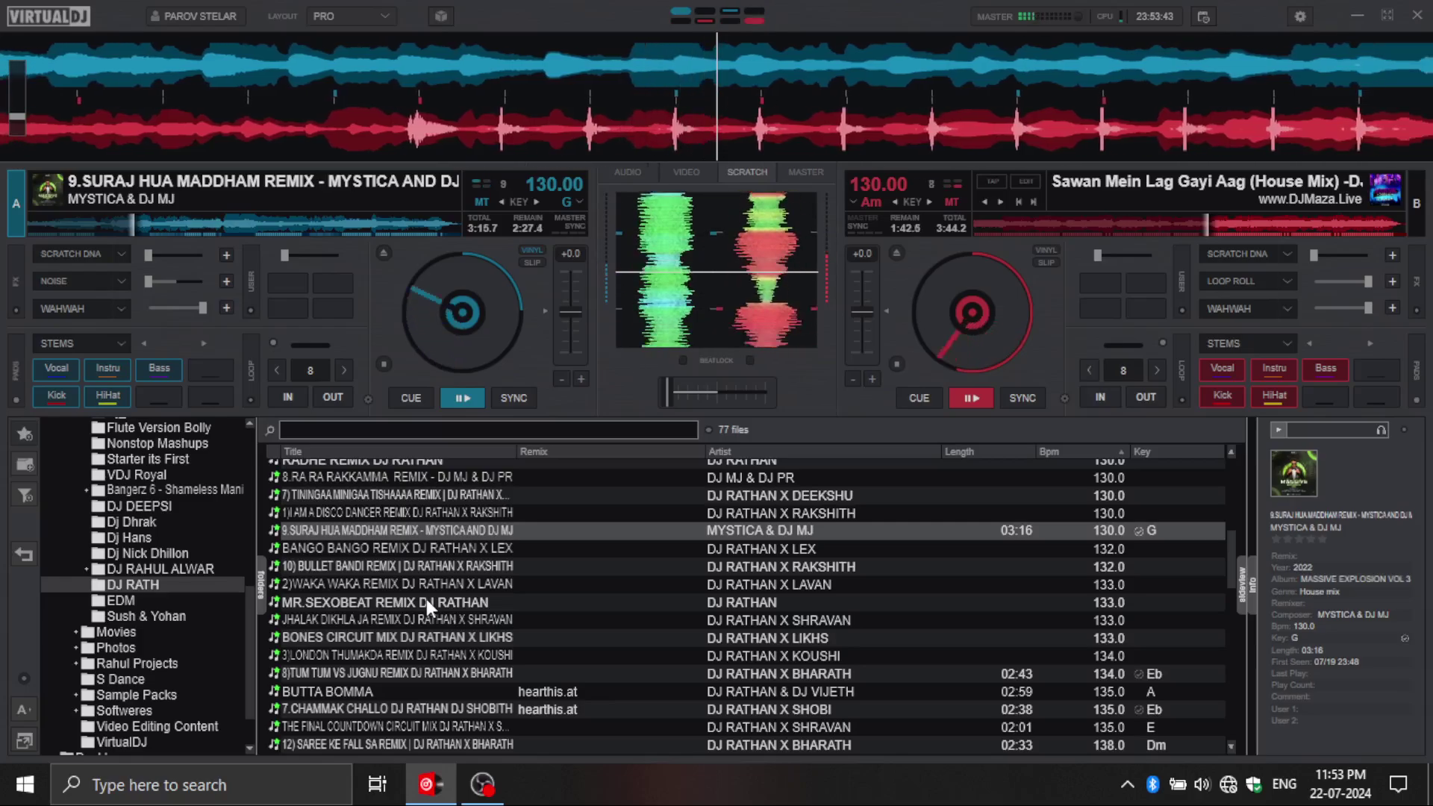
Step: Load Saree Ke Fall Sa Remix from the DJ RATH folder onto deck B
click(423, 668)
scroll(422, 666, down, 2)
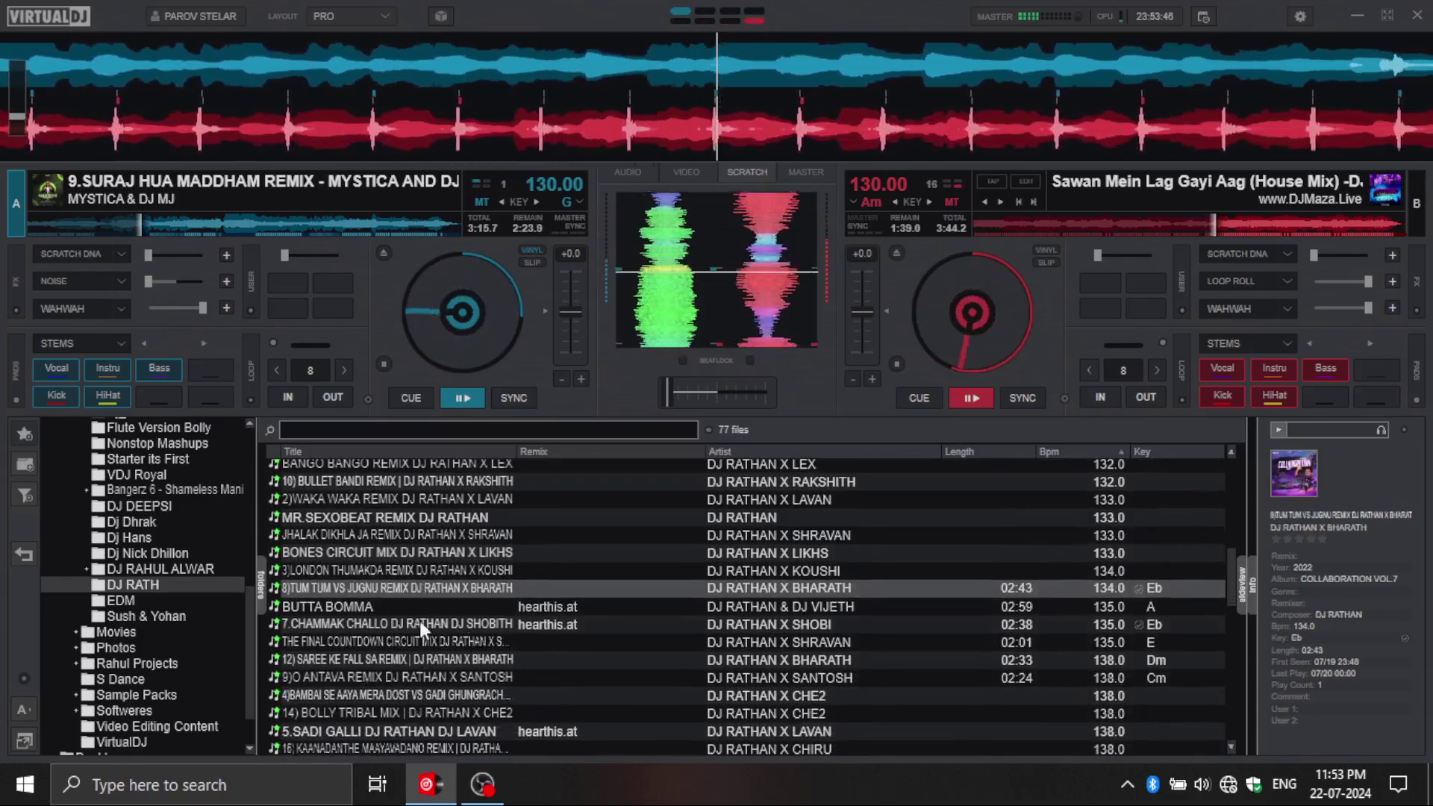
click(370, 608)
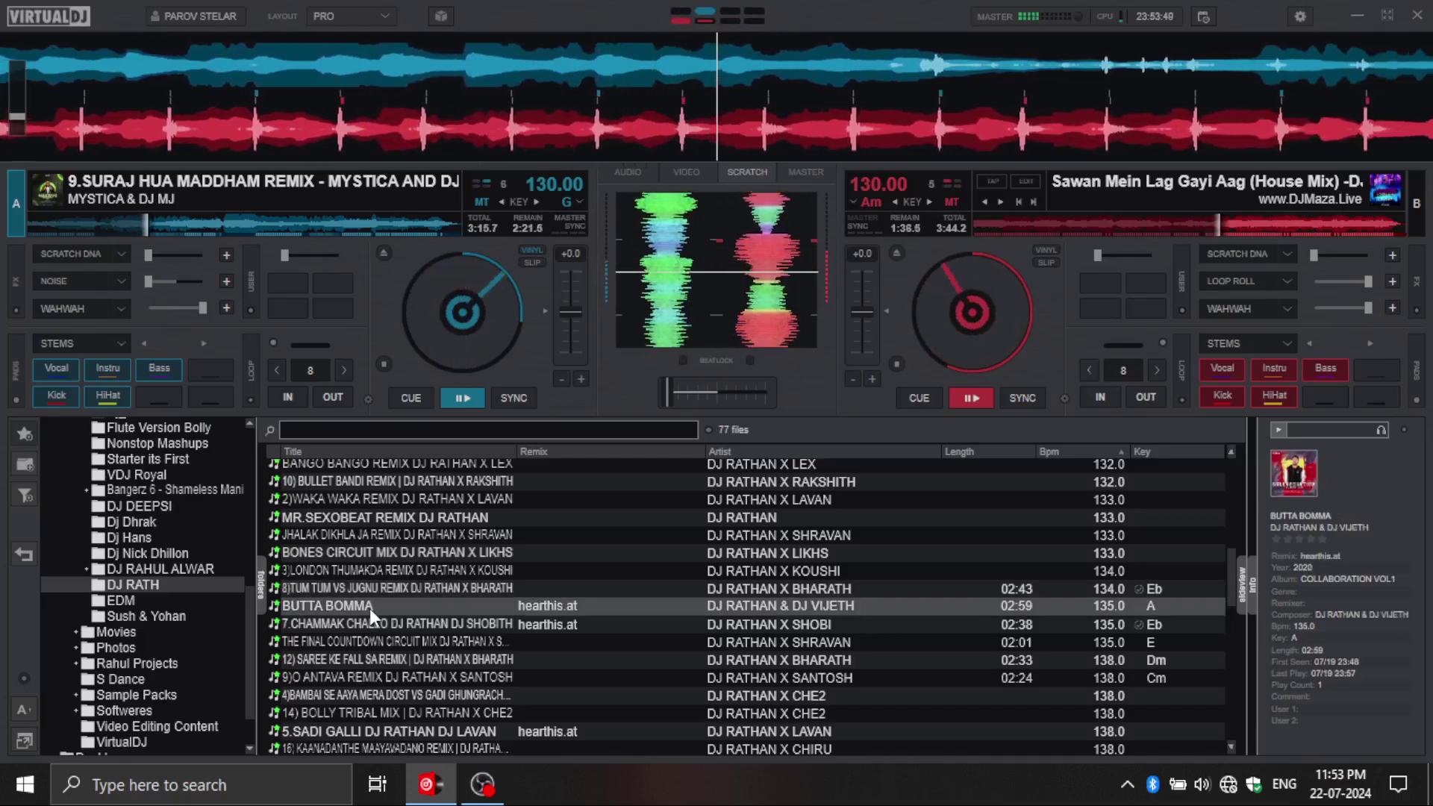
click(383, 658)
drag(383, 657, 971, 325)
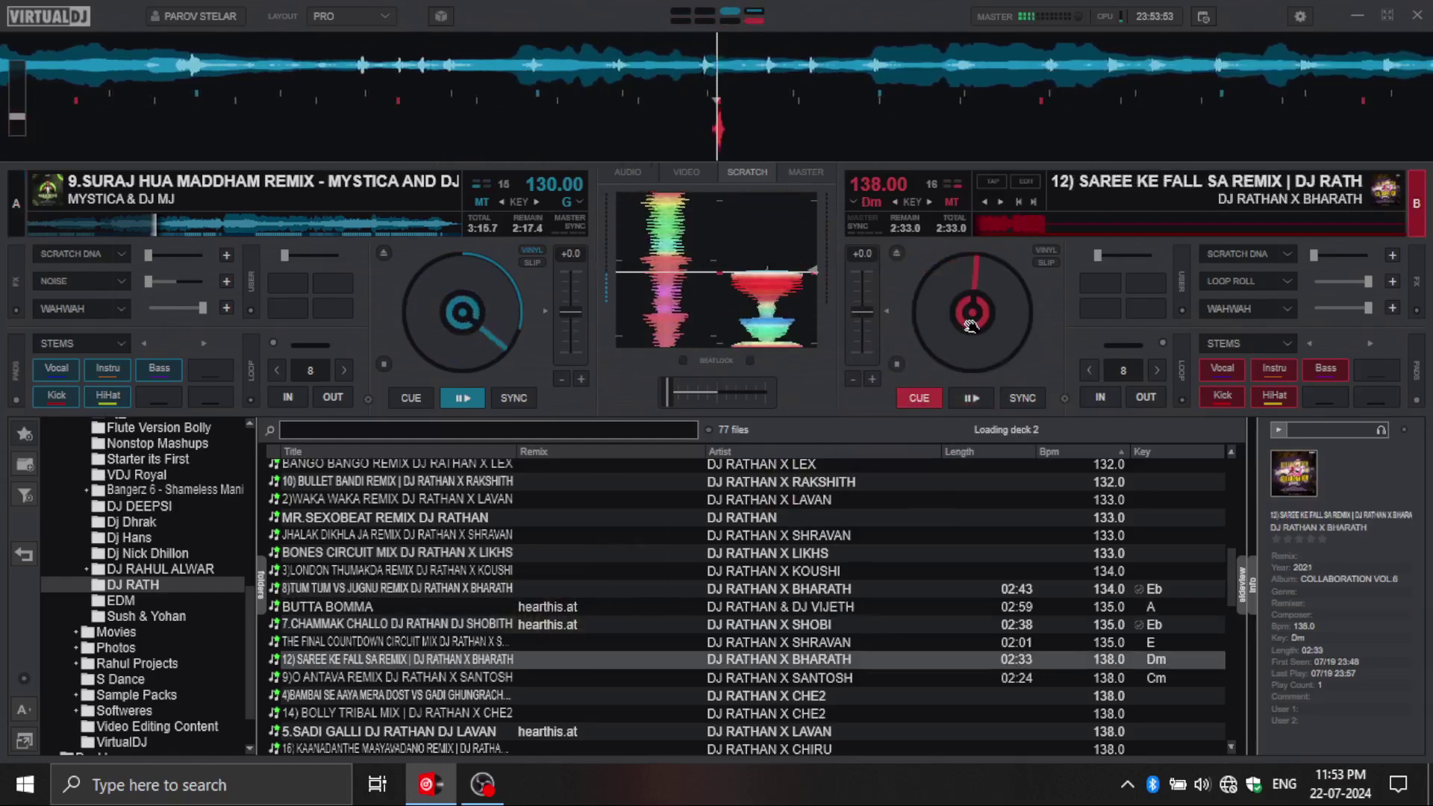
Step: Audition positions in Saree Ke Fall Sa Remix on deck B and cue it at about 2:20.8 remaining
click(1007, 226)
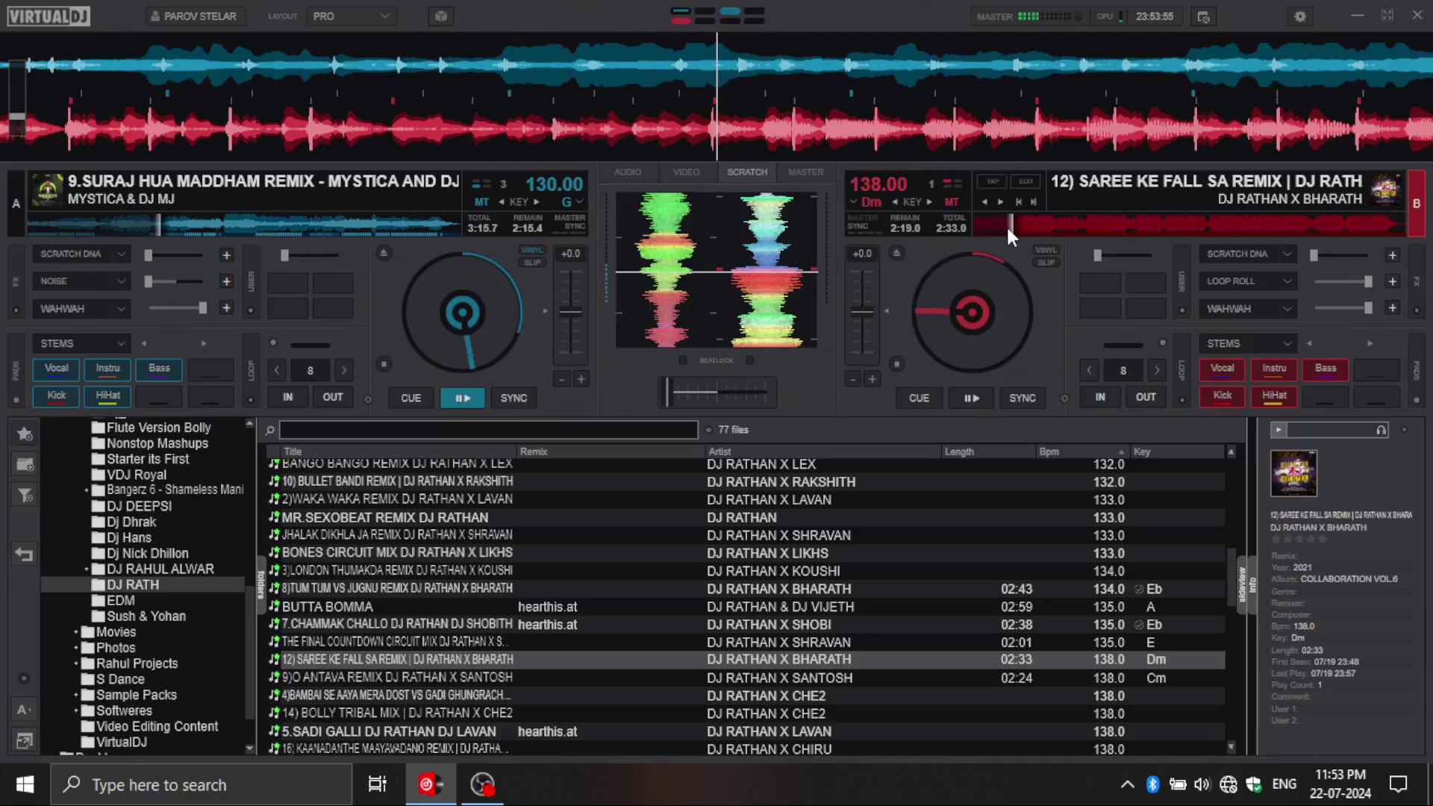
click(1048, 232)
click(1055, 231)
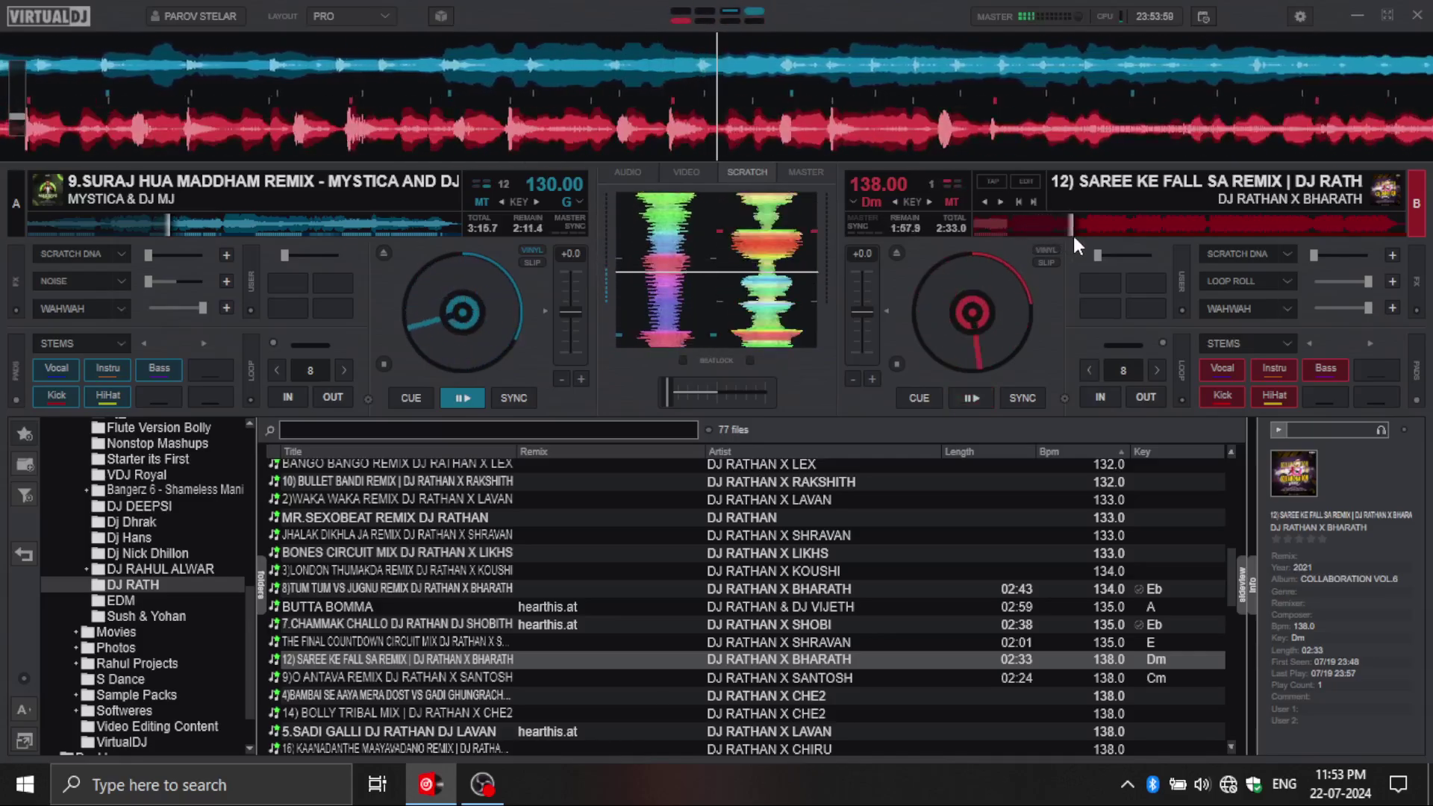
click(985, 230)
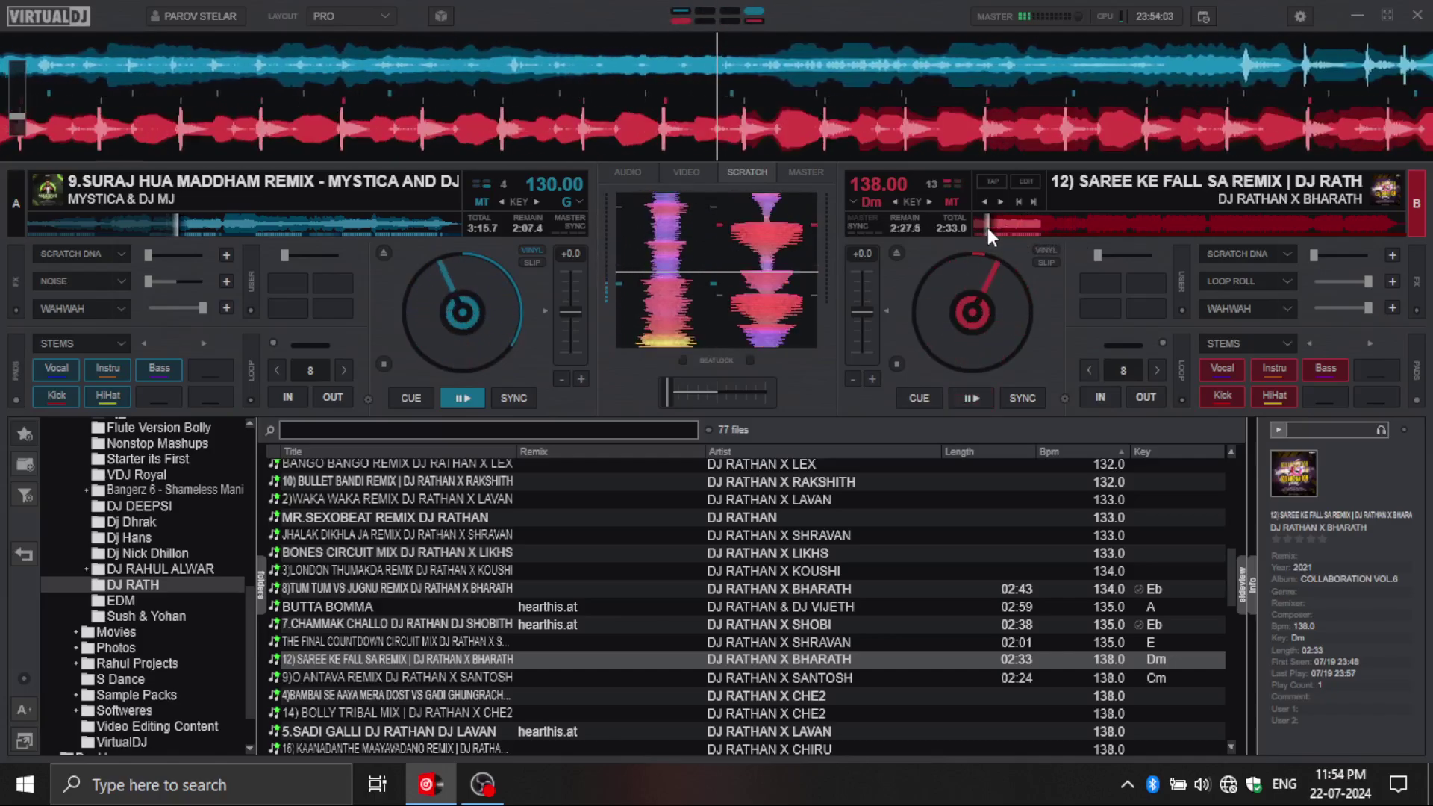
click(1006, 226)
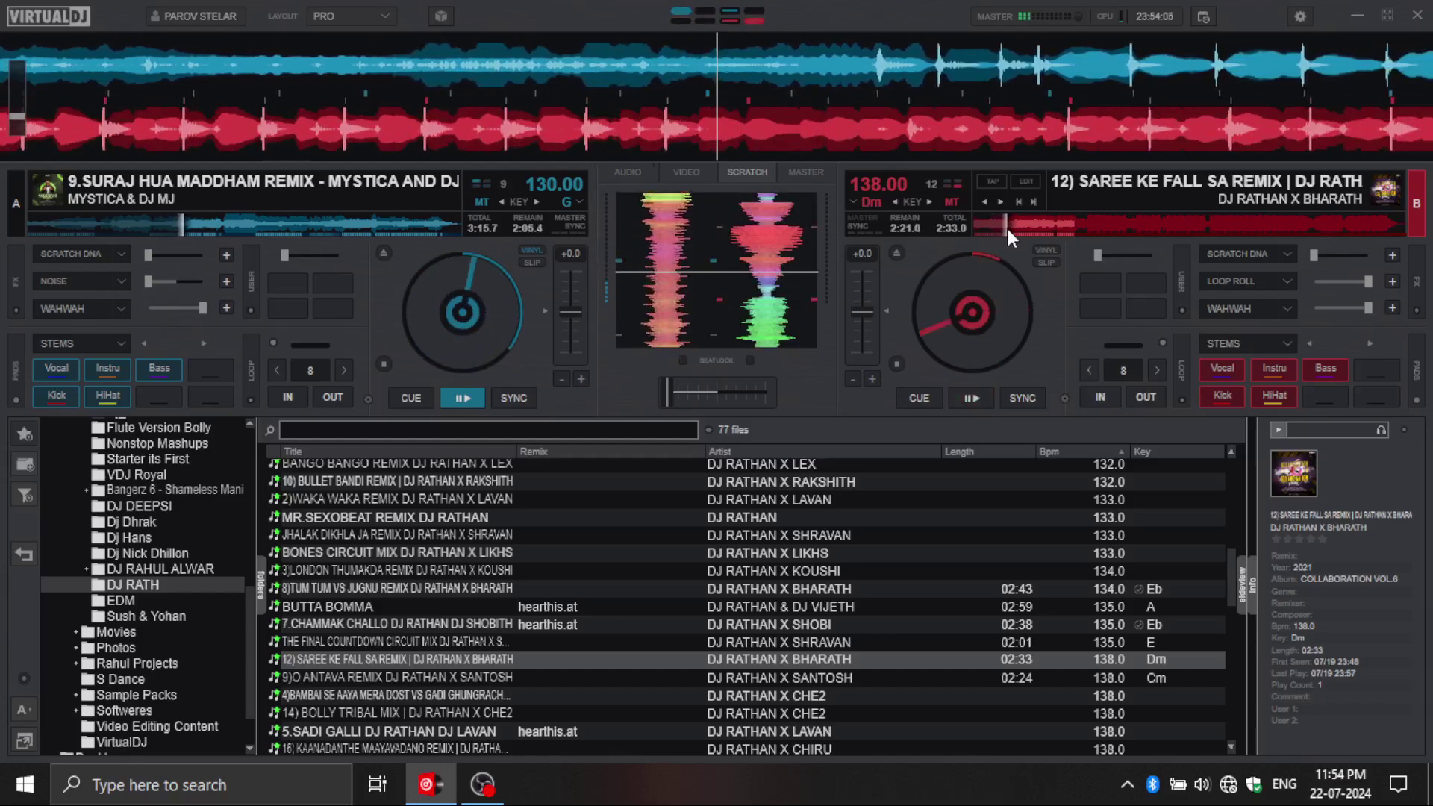
key(space)
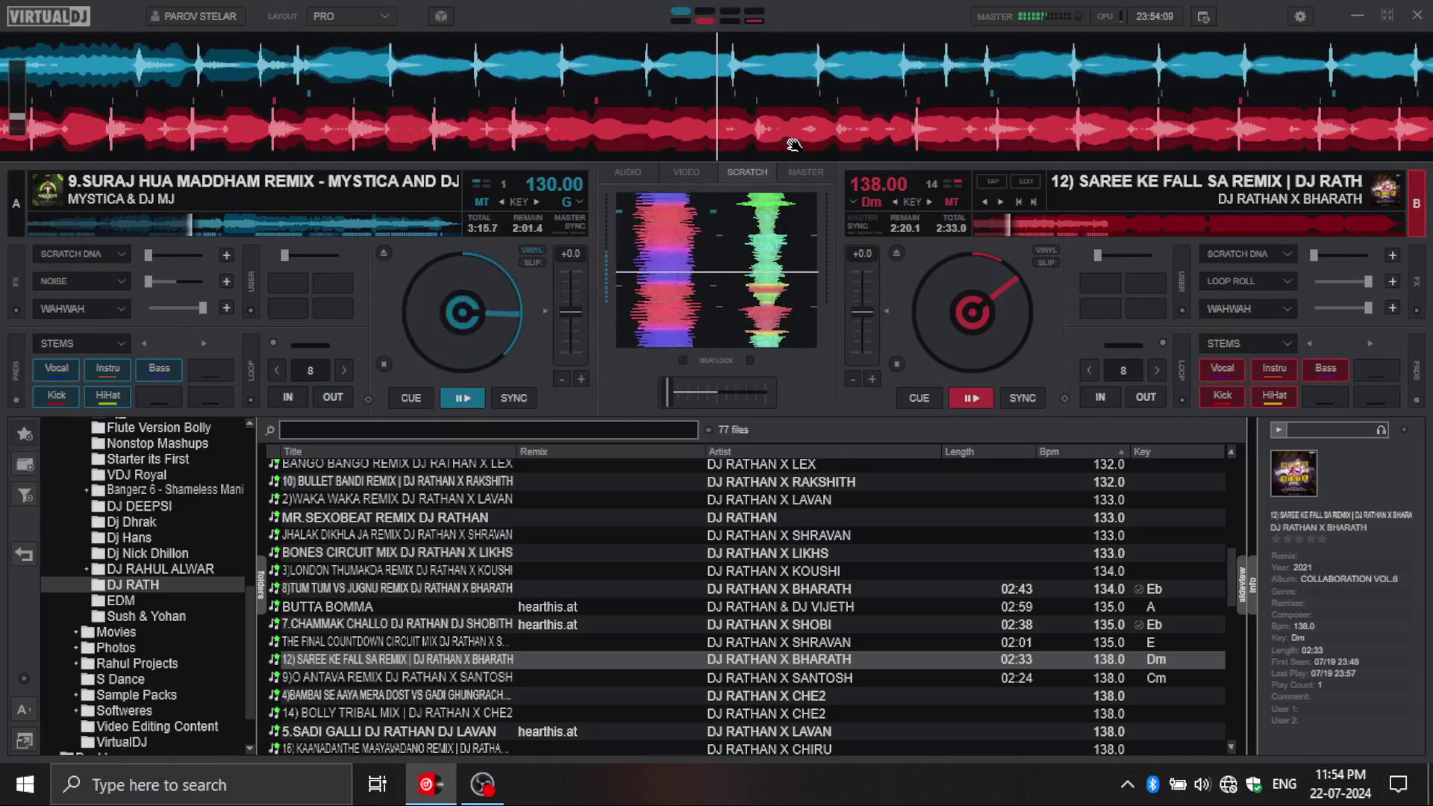
drag(784, 155, 908, 154)
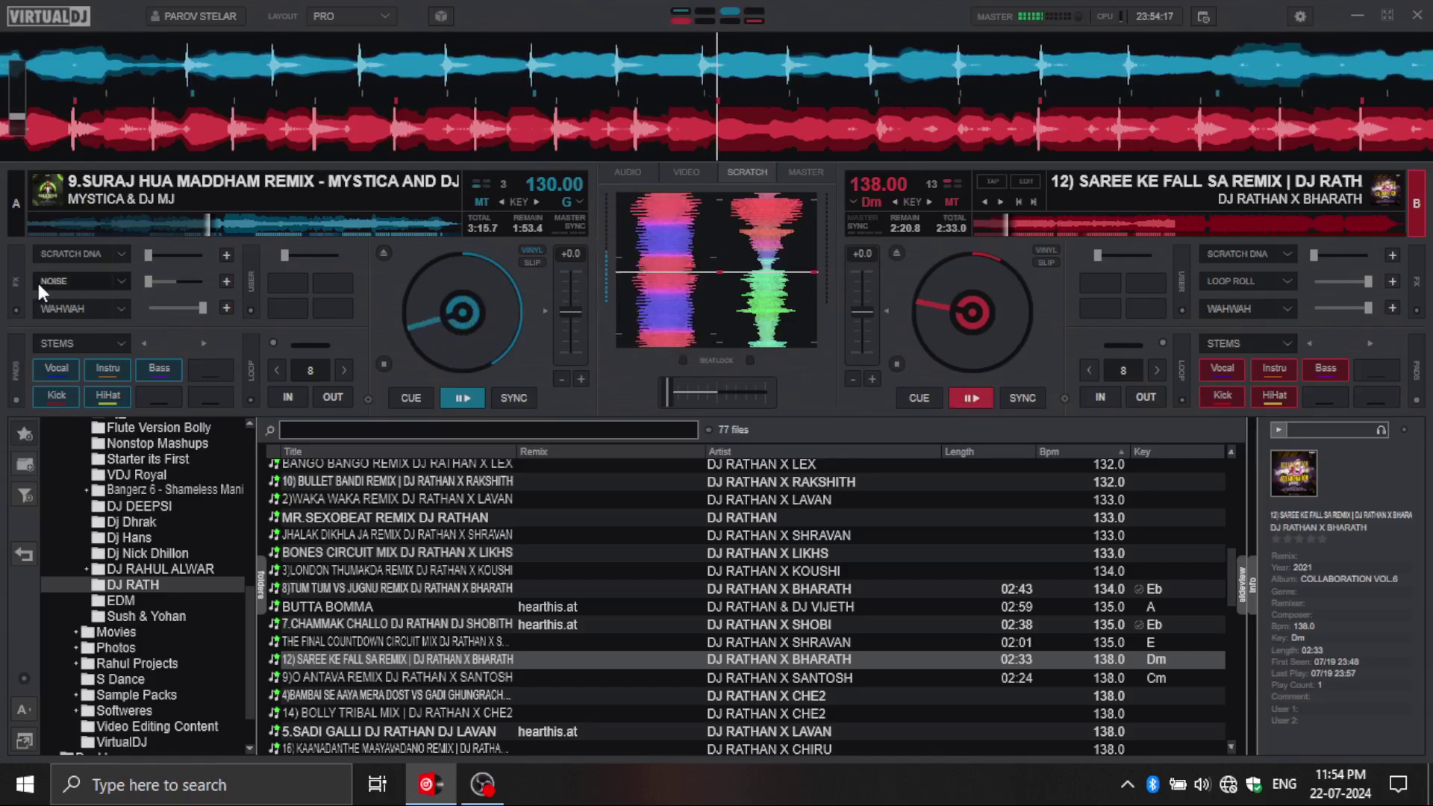
Step: Apply the Wahwah effect briefly to Suraj Hua Maddham on deck A, and reset deck B's pitch to +0.0 at 138 BPM
click(59, 311)
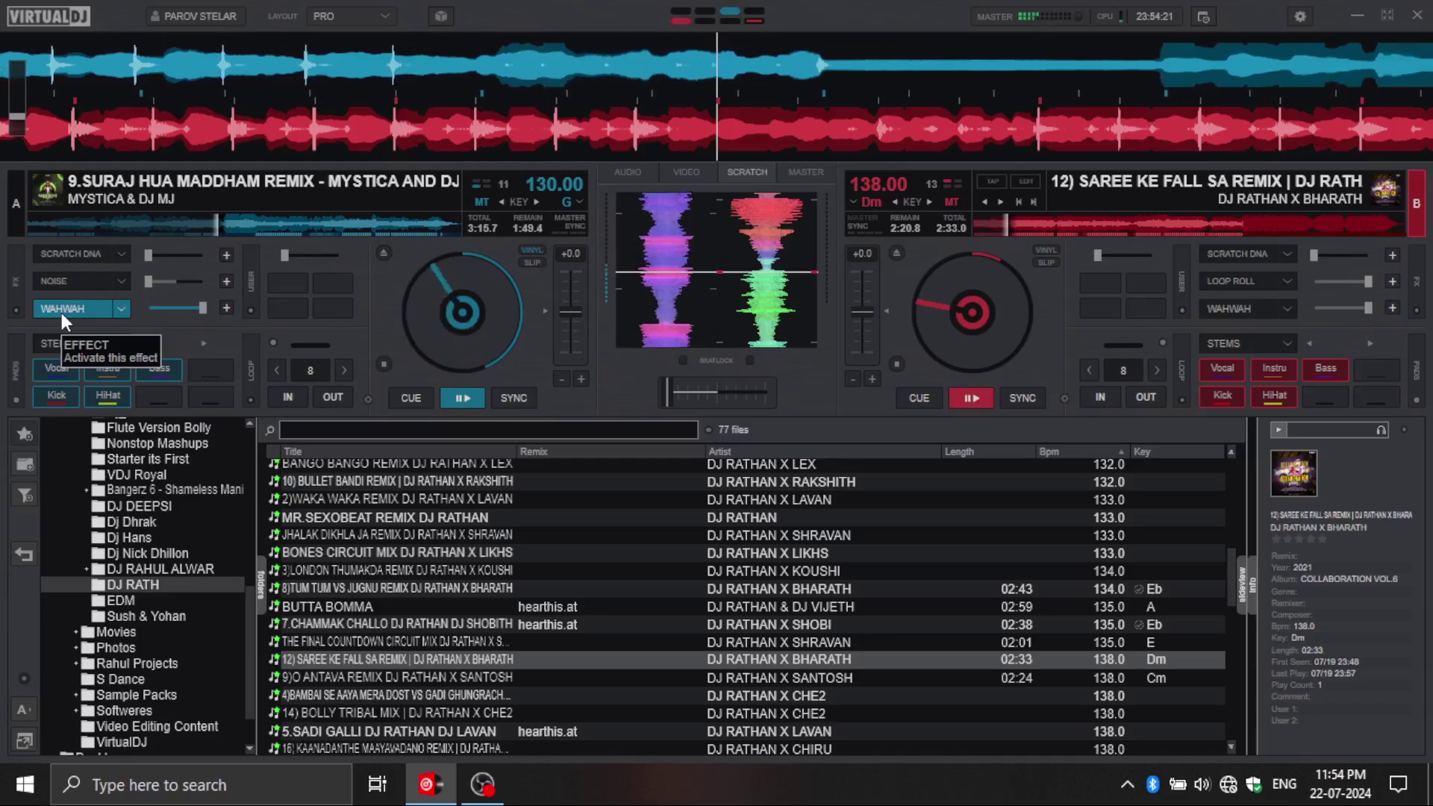
click(60, 309)
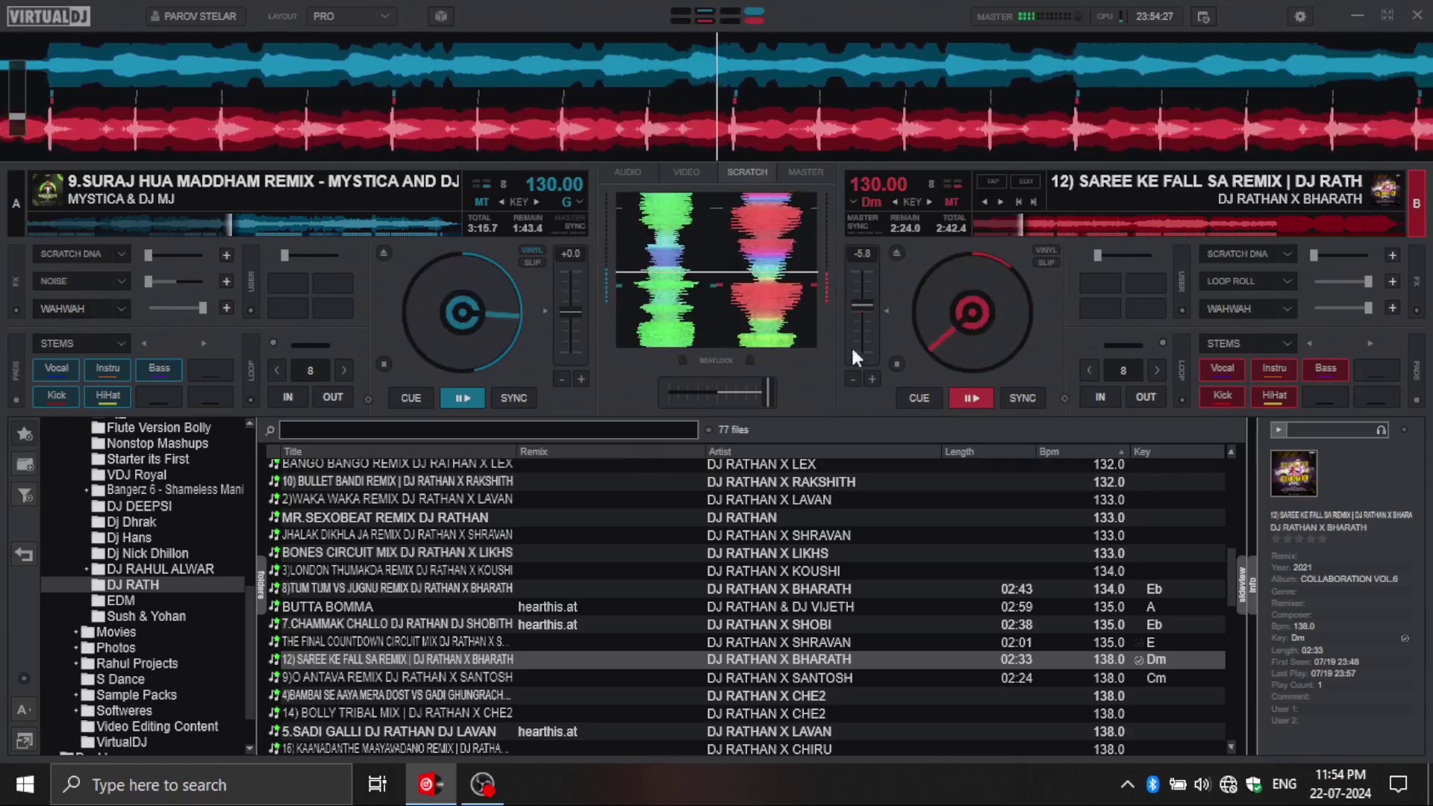
click(888, 310)
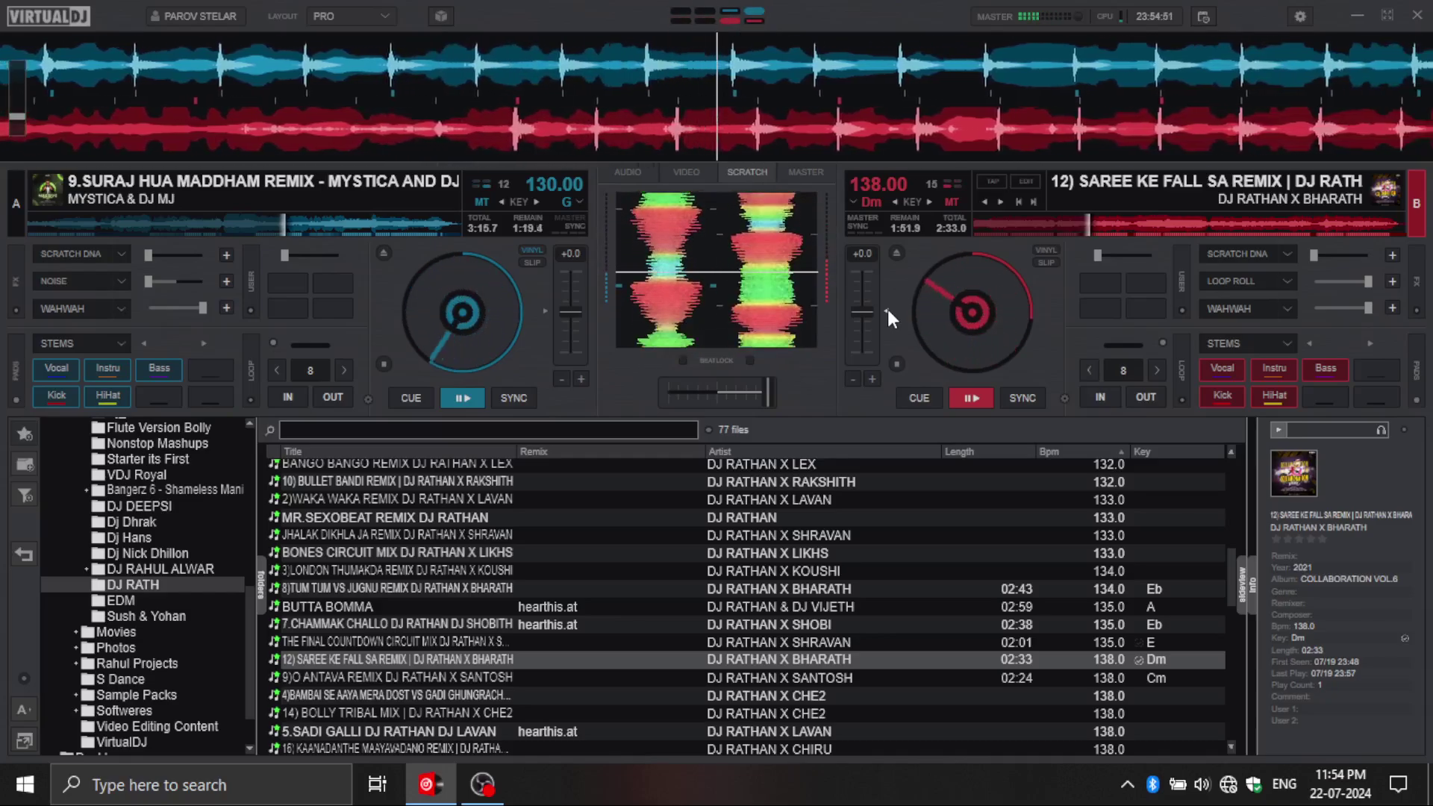
Step: Load O Antava Remix from the DJ RATH folder onto deck A
click(432, 675)
scroll(432, 674, down, 2)
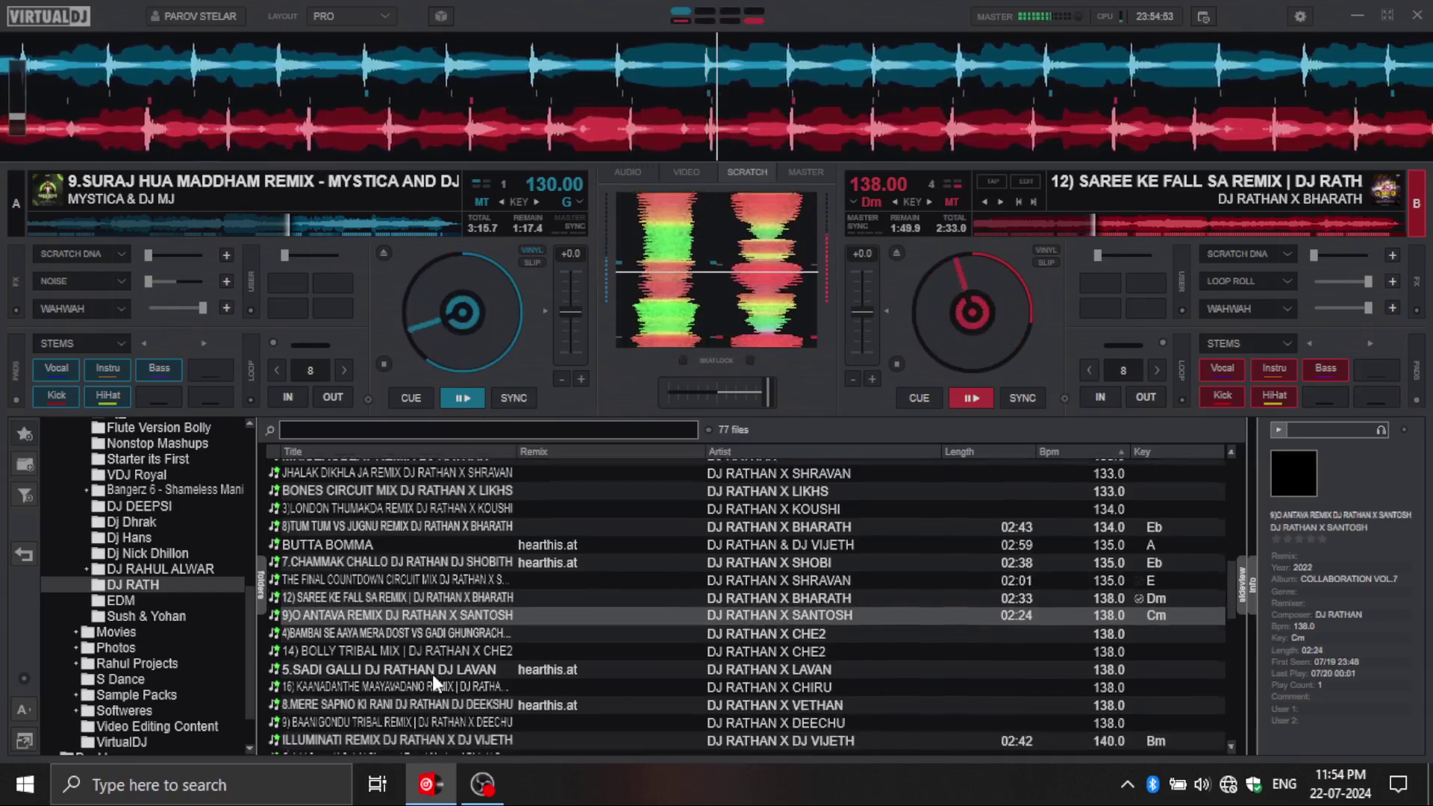
scroll(432, 674, down, 1)
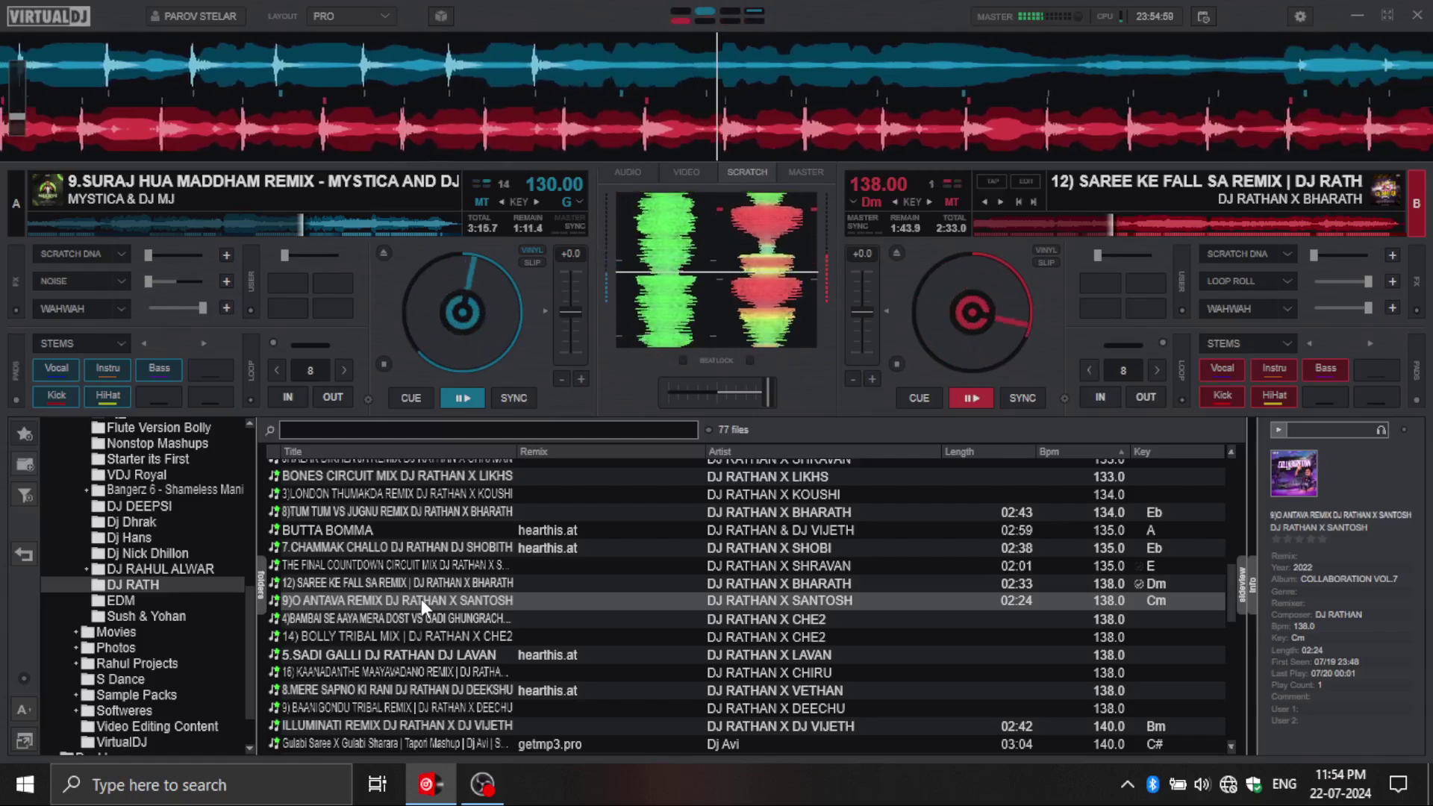
drag(417, 595, 432, 318)
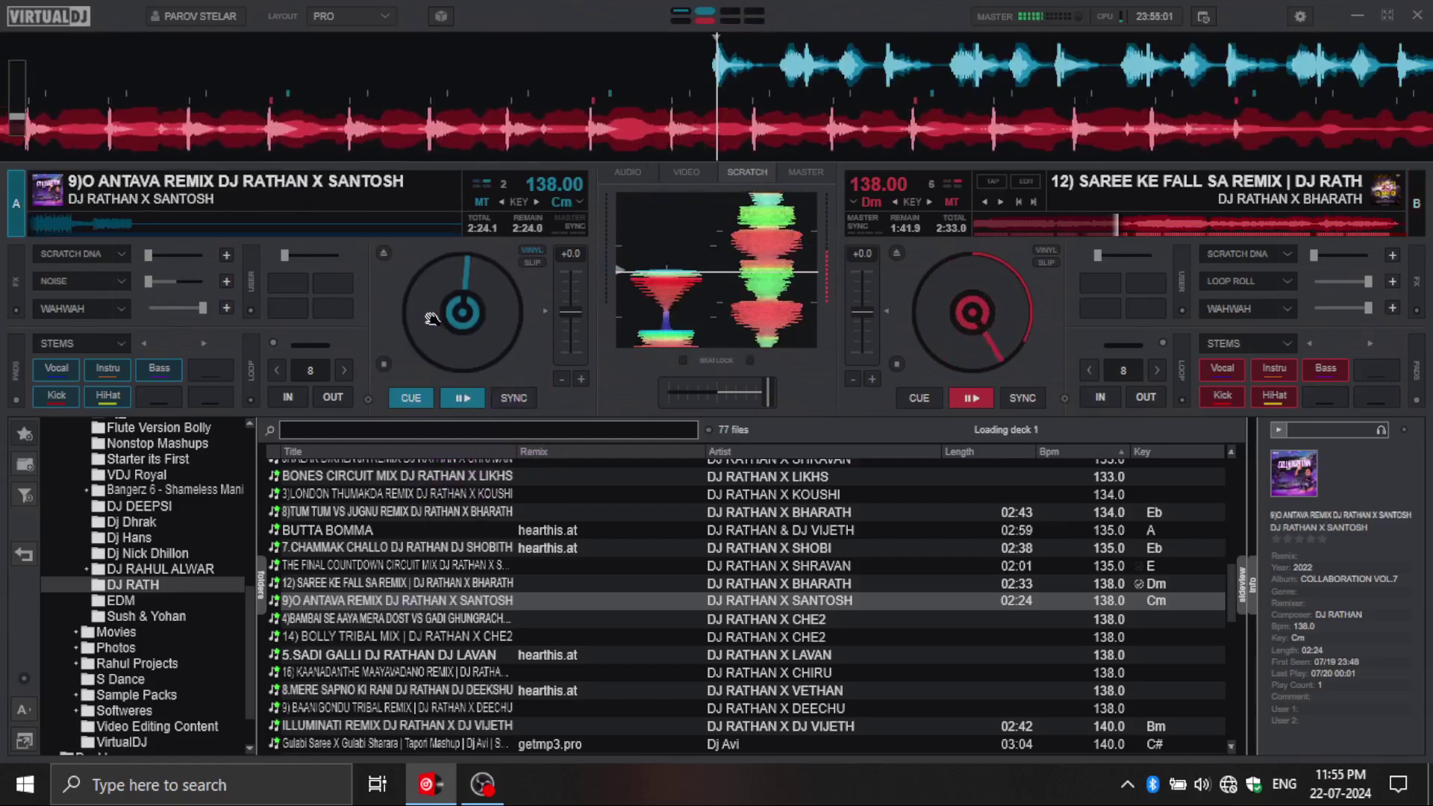
Step: Cue O Antava Remix on deck A at about 2:04 remaining, try its start point, and fine-tune the position for playback
click(88, 221)
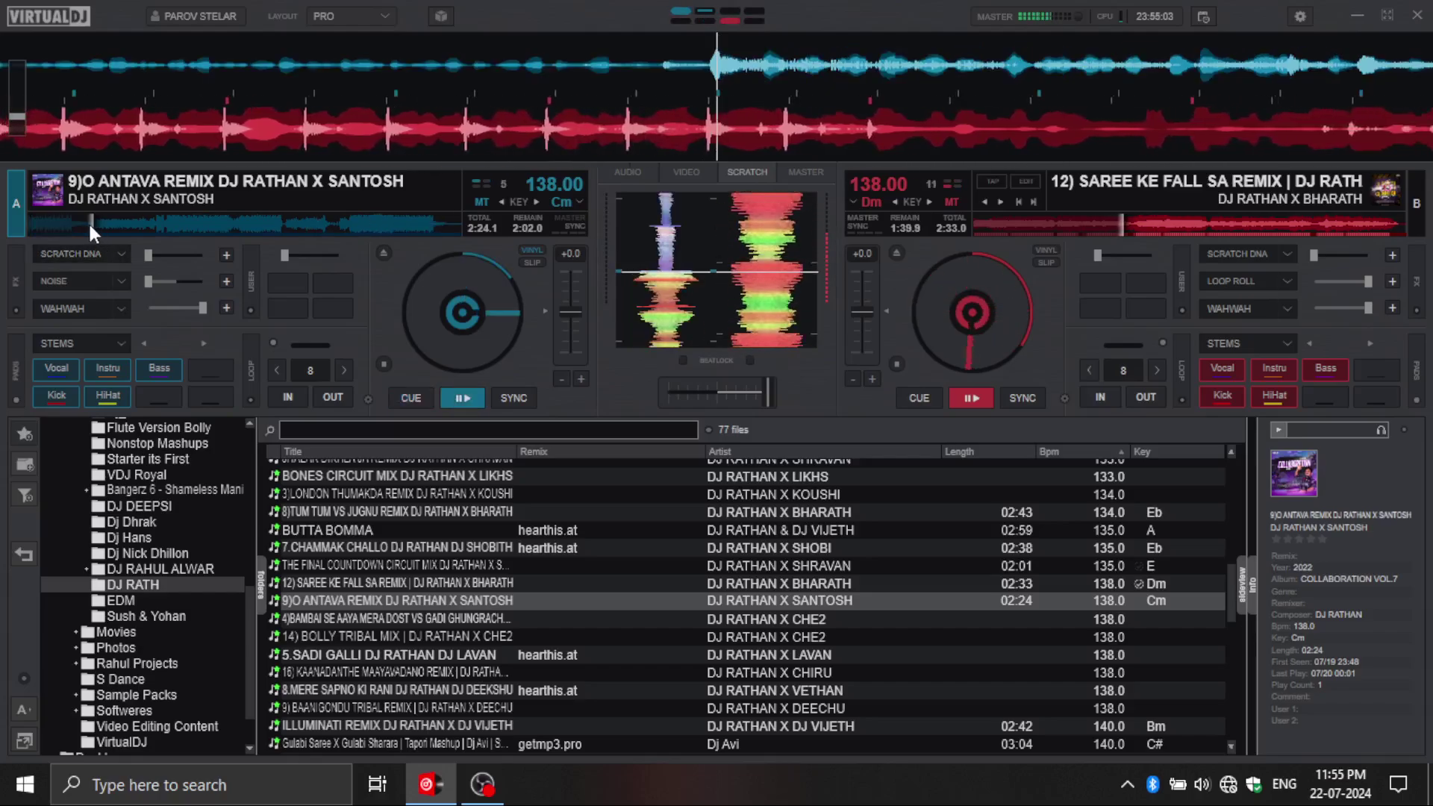
drag(556, 72, 802, 84)
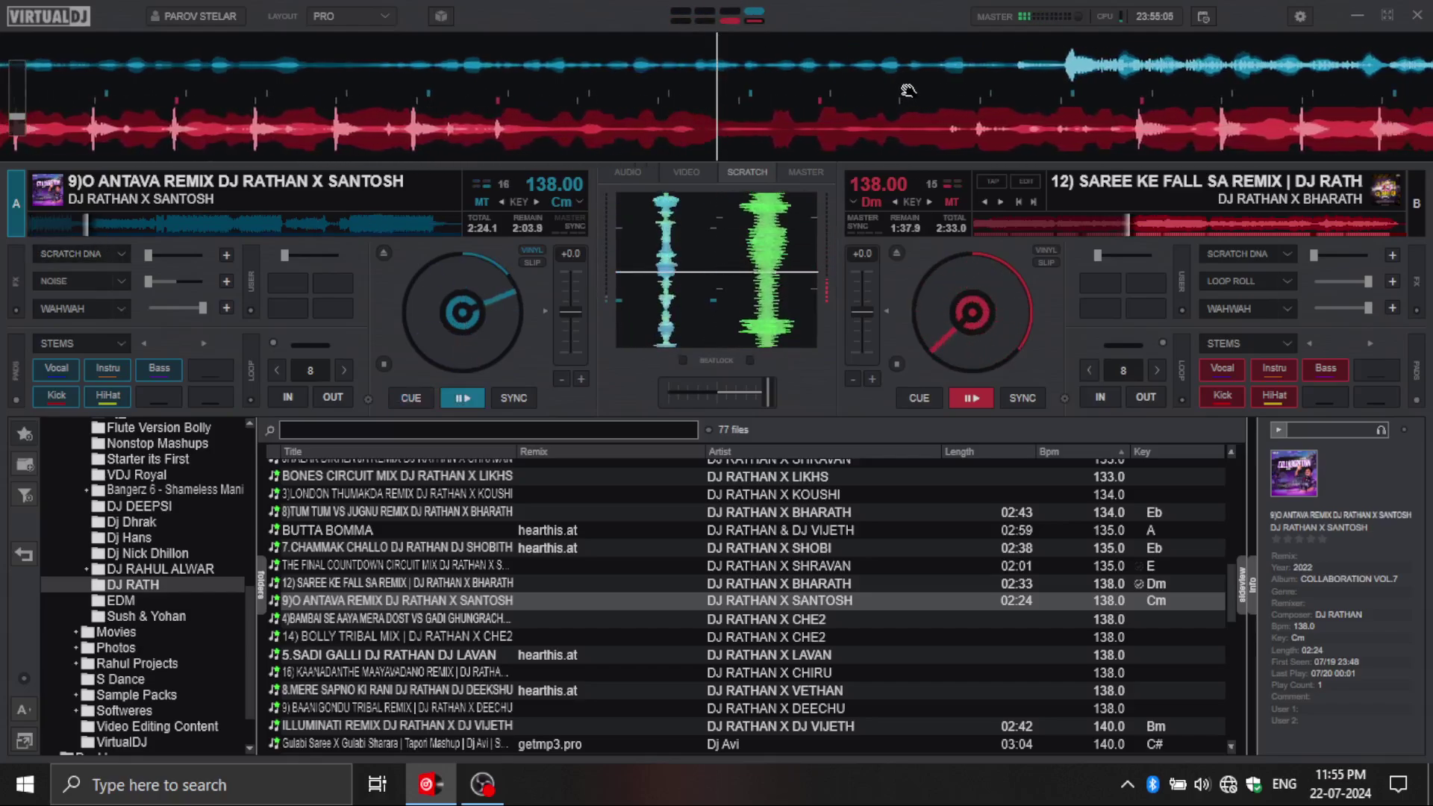
drag(902, 90, 884, 104)
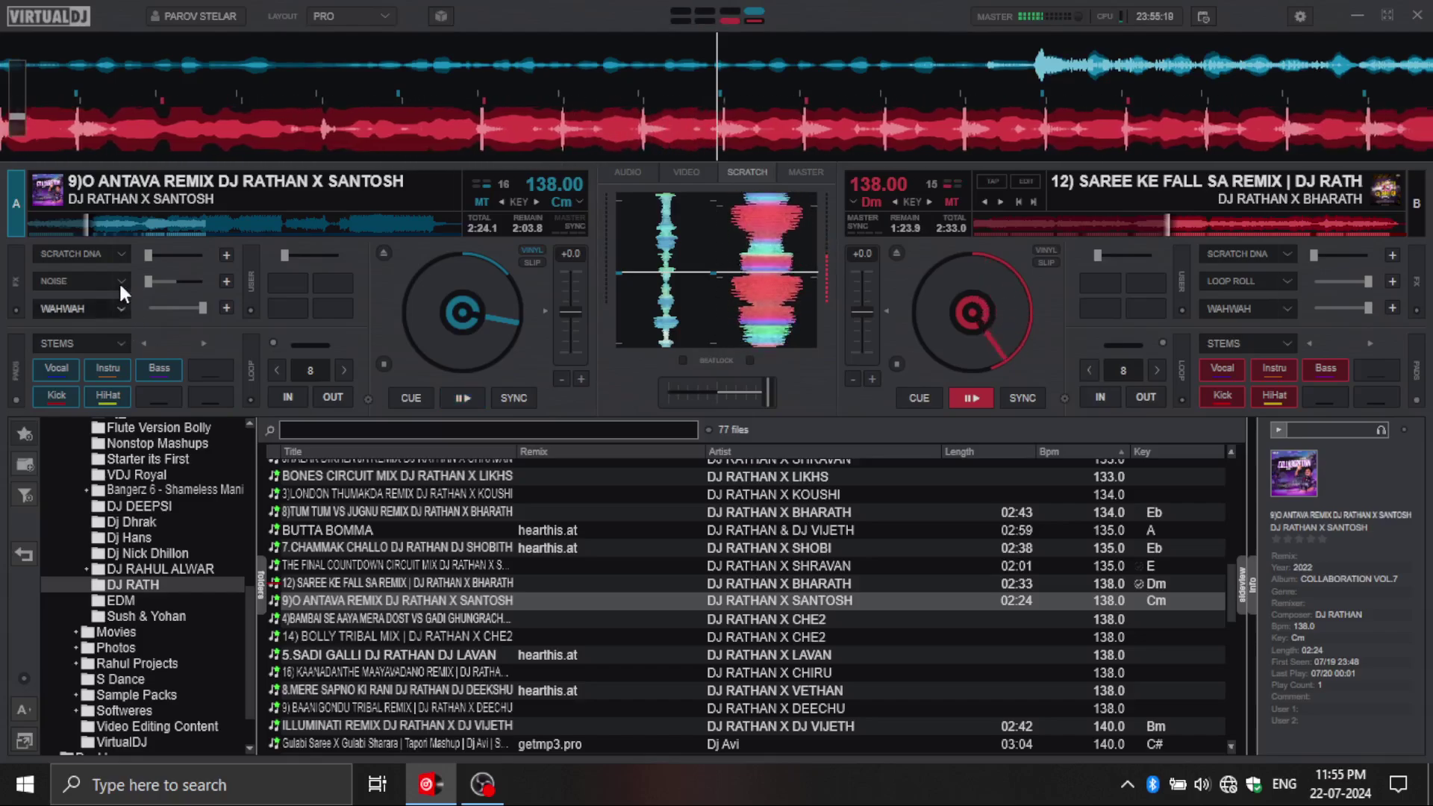
key(space)
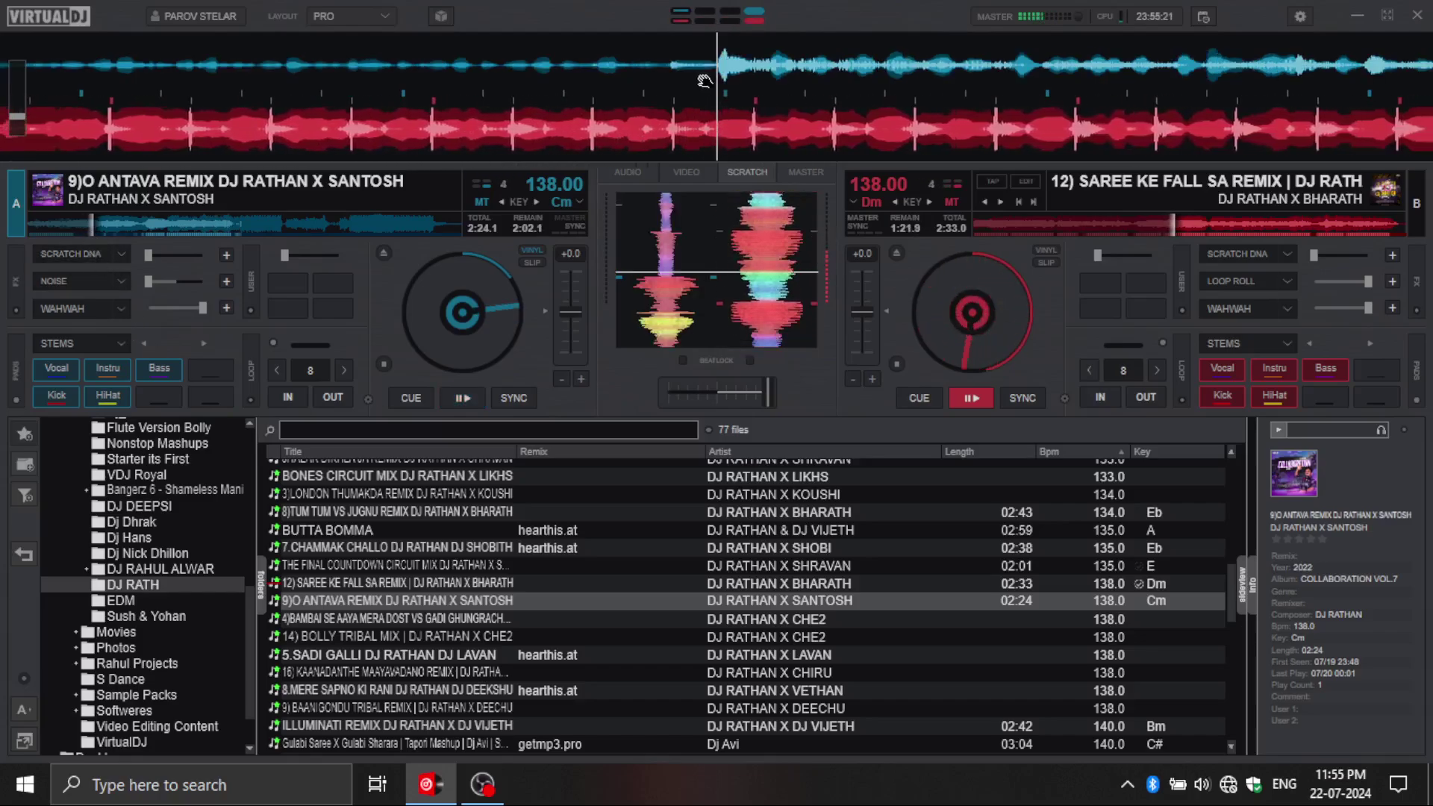
drag(782, 95, 1019, 108)
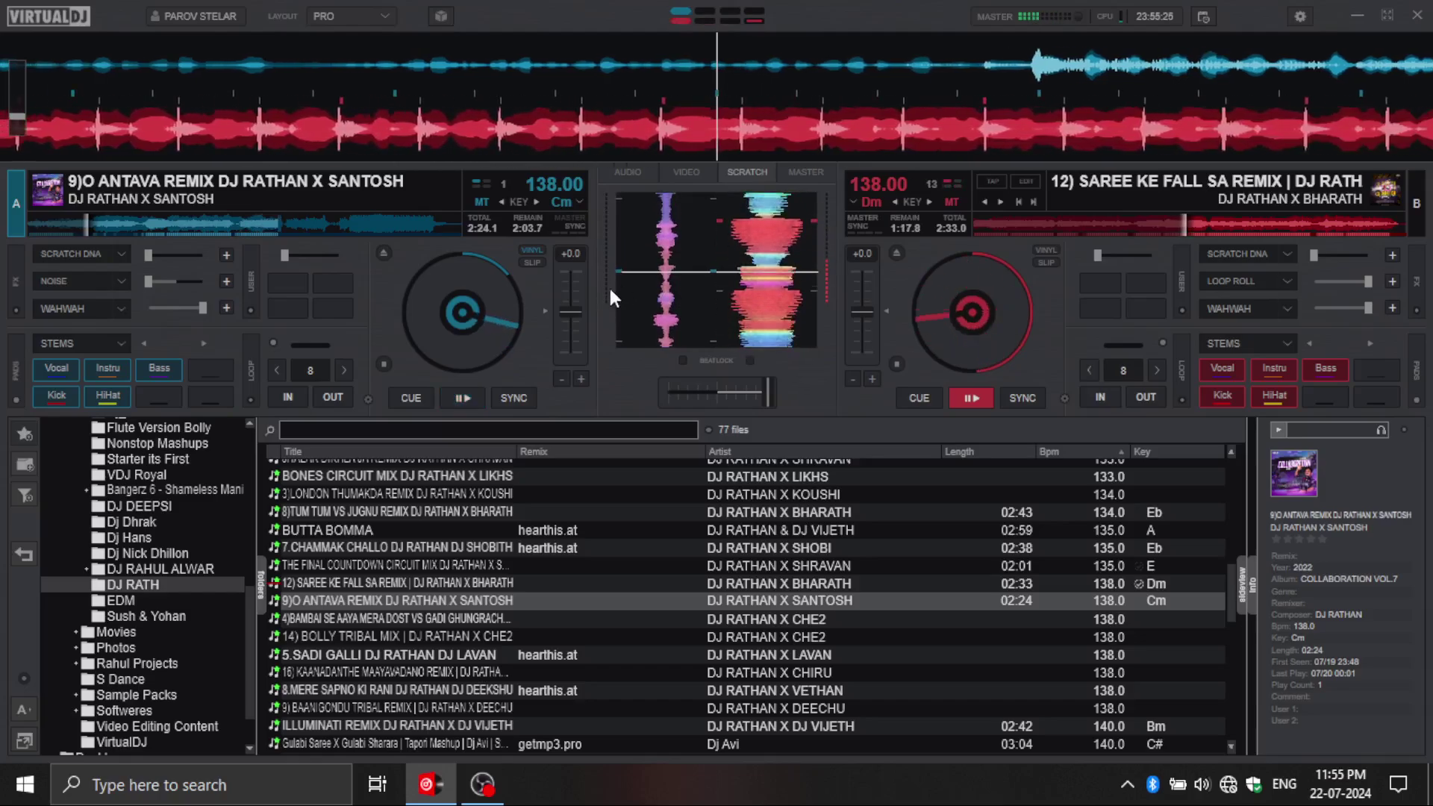
key(space)
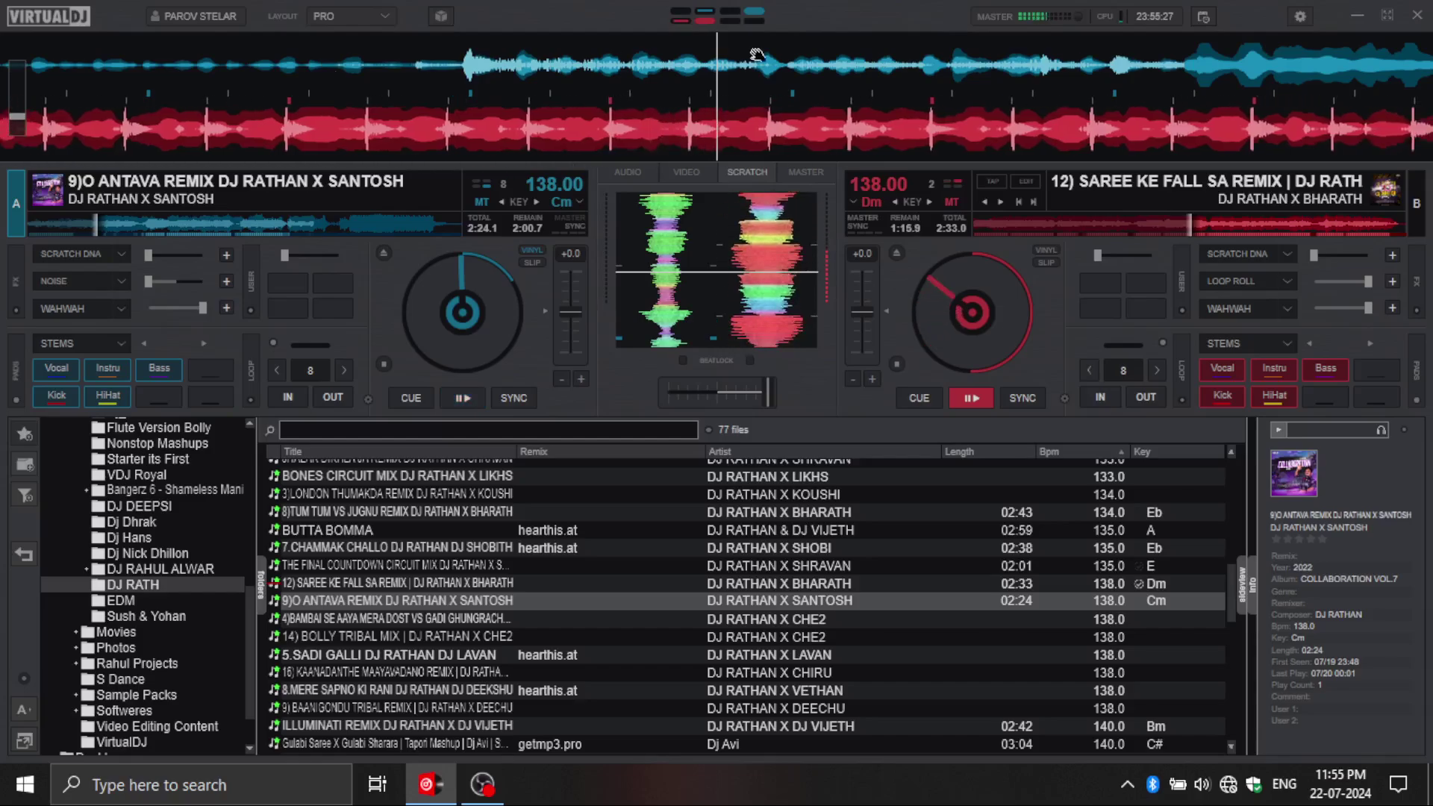
drag(920, 77, 840, 82)
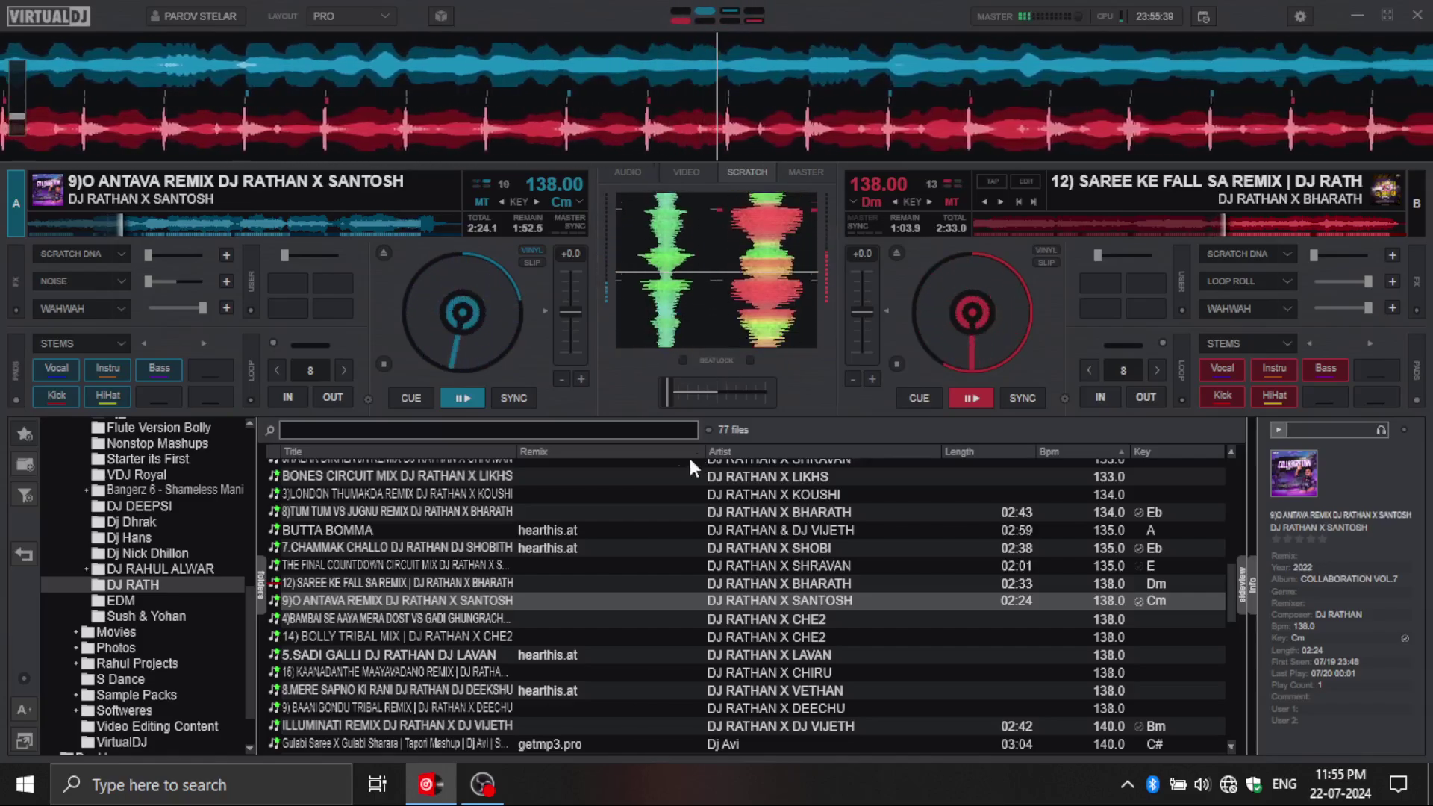
Step: Look through the DJ RATH track list for the next remix to load
scroll(499, 650, down, 2)
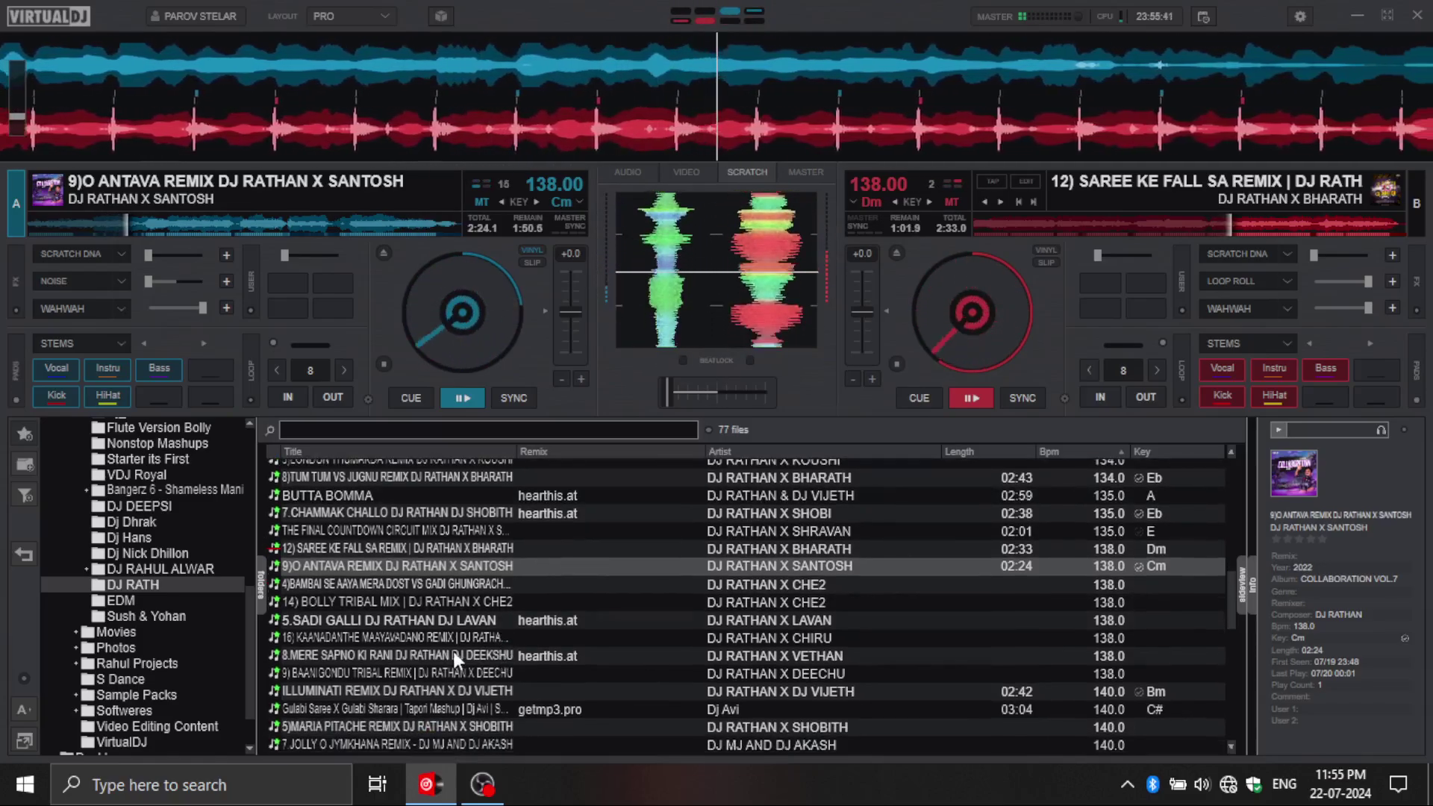